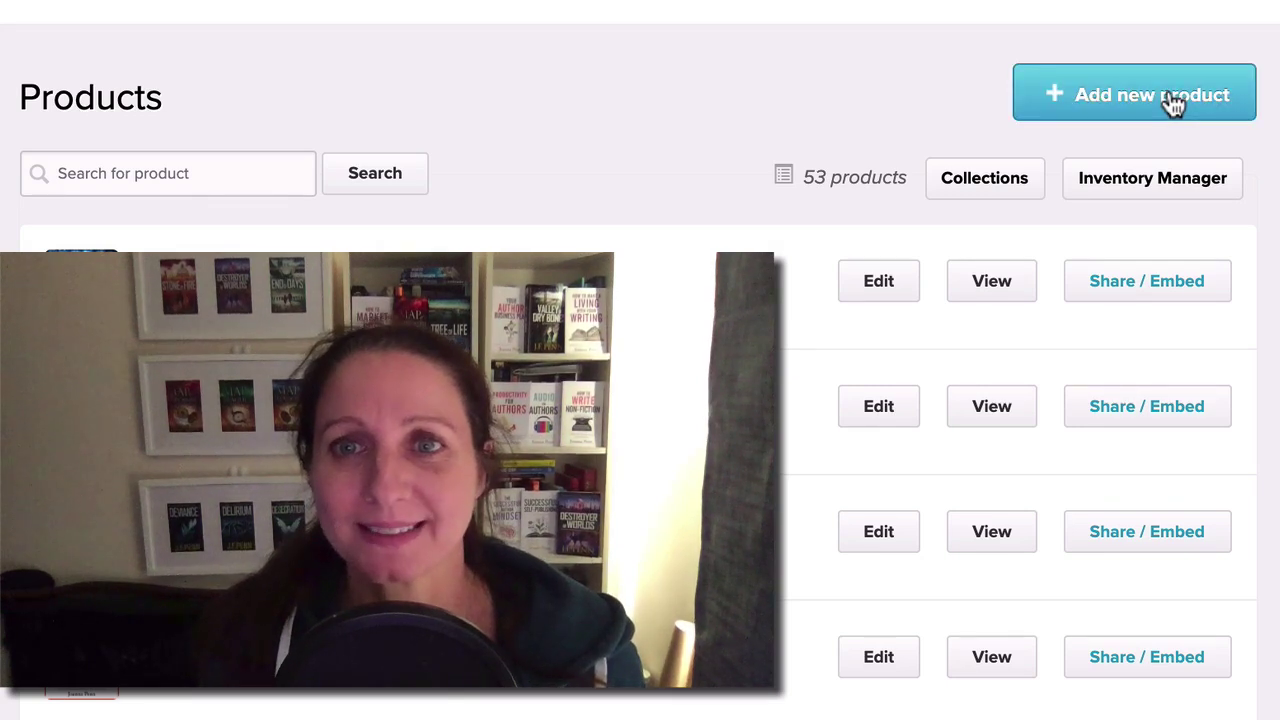
Start adding a new digital product to the store
left_click(1172, 100)
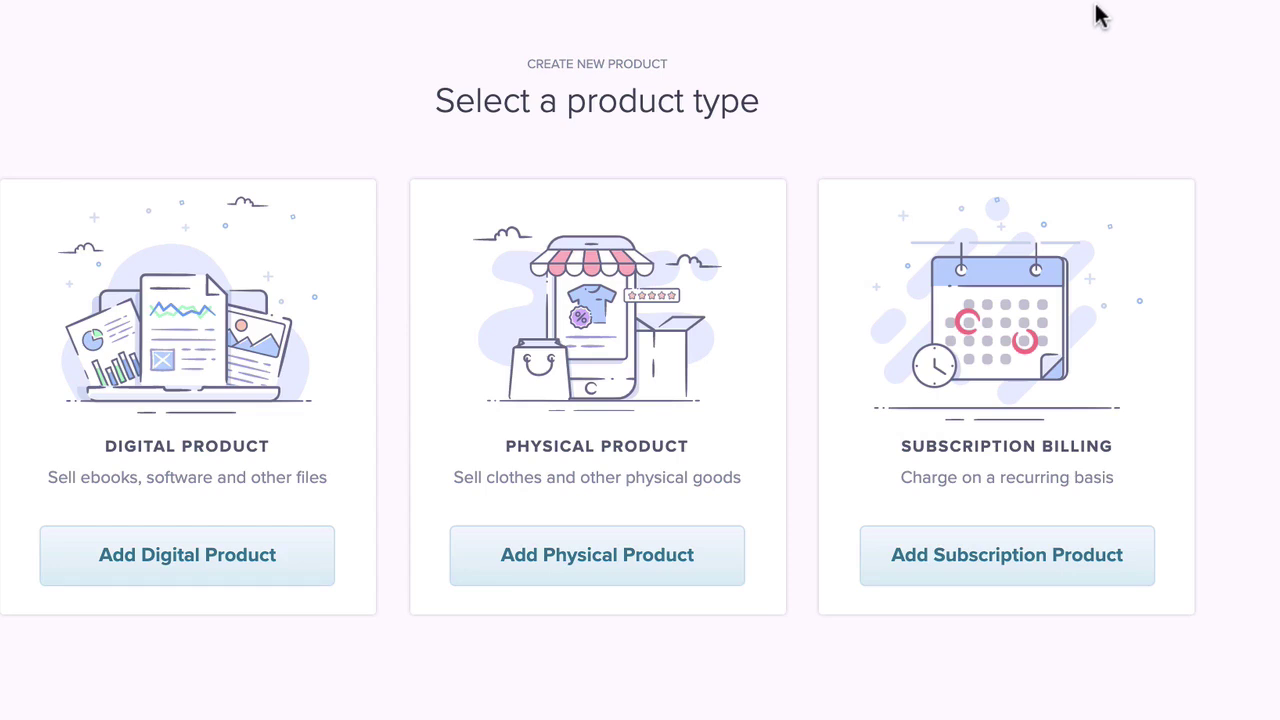
left_click(186, 563)
scroll(1060, 600, "down", 1)
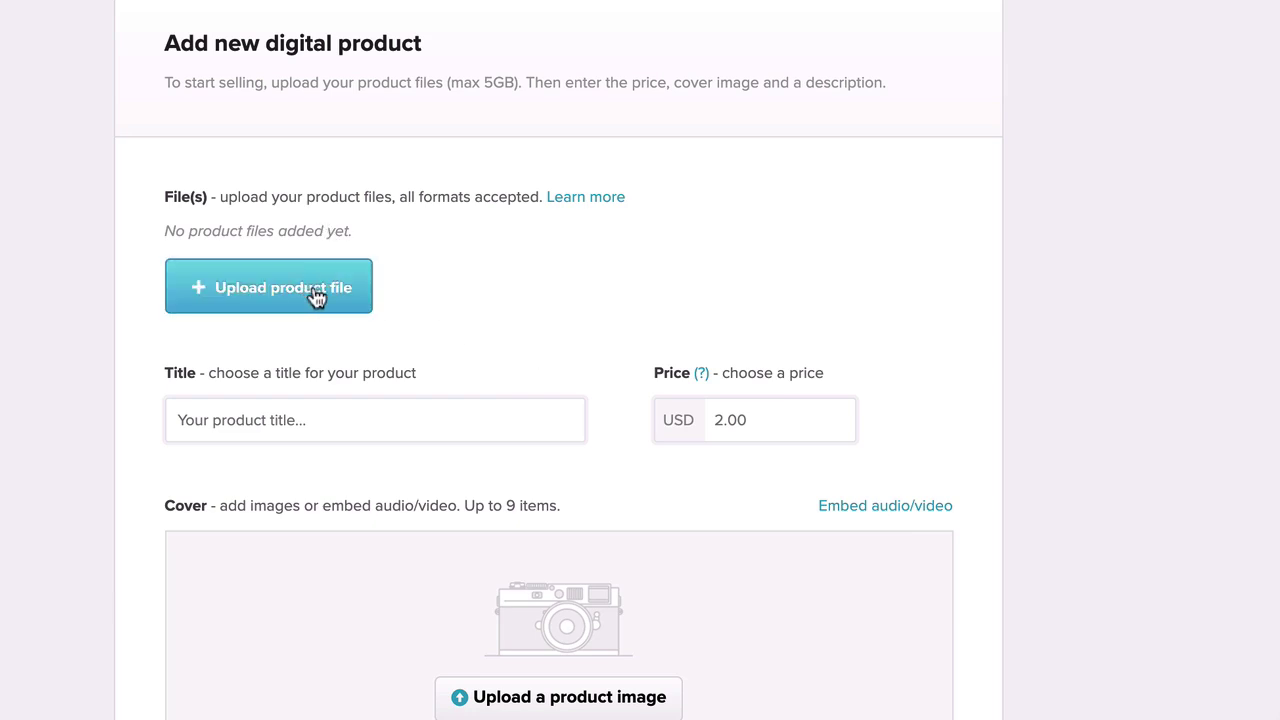
Title the product "TEST EXAMPLE: Productivity Ebook" and set its price to 4.99 USD
left_click(238, 422)
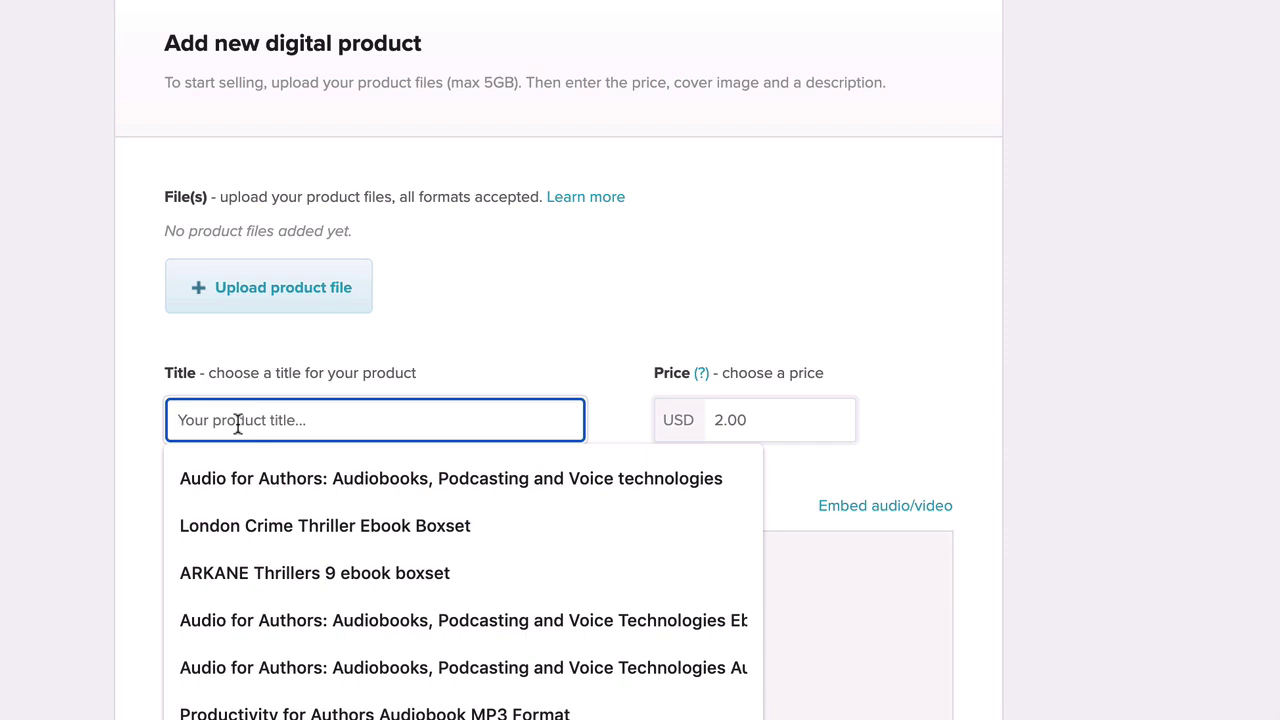
type("TEST ")
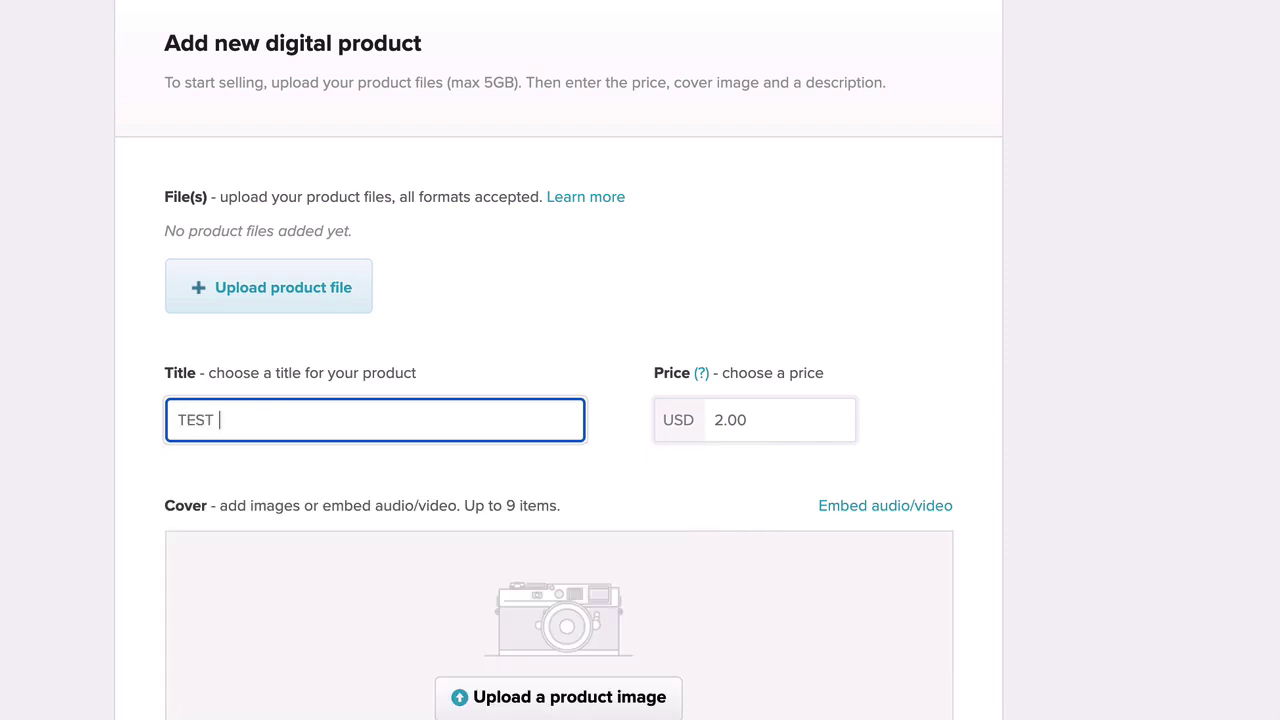
type("EXAMPLE: Productivity Ebook")
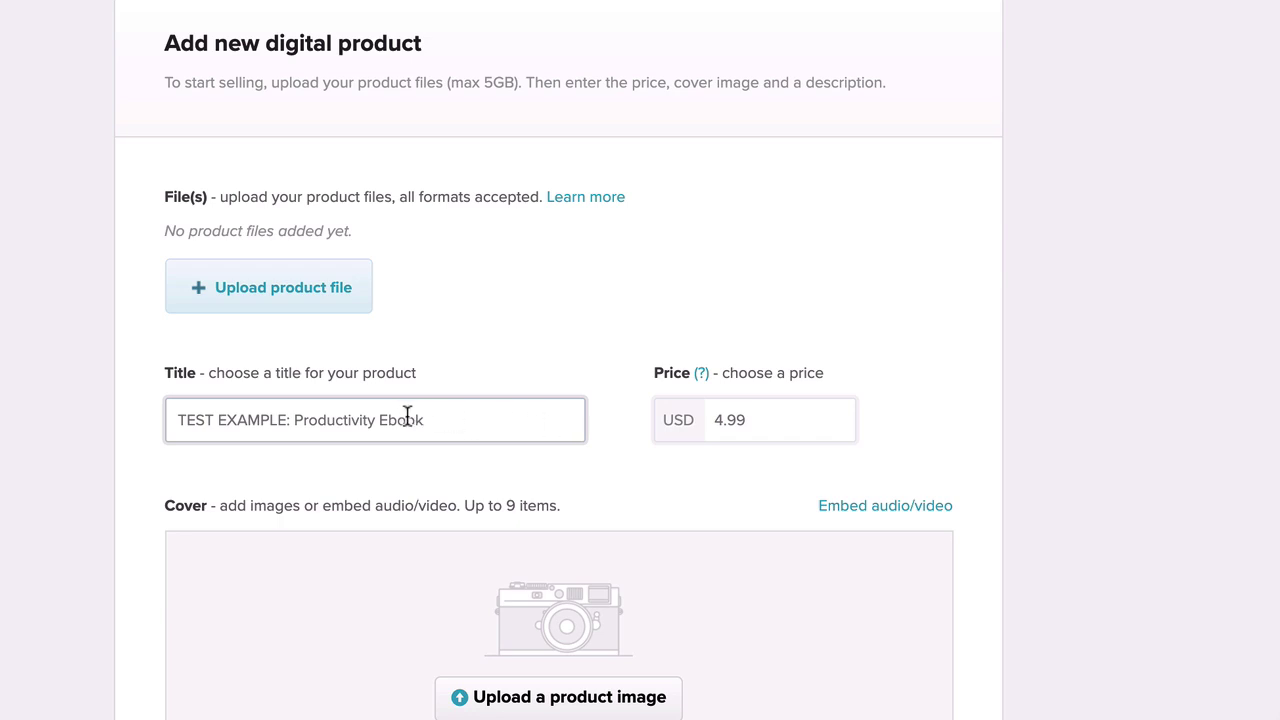
left_click(698, 430)
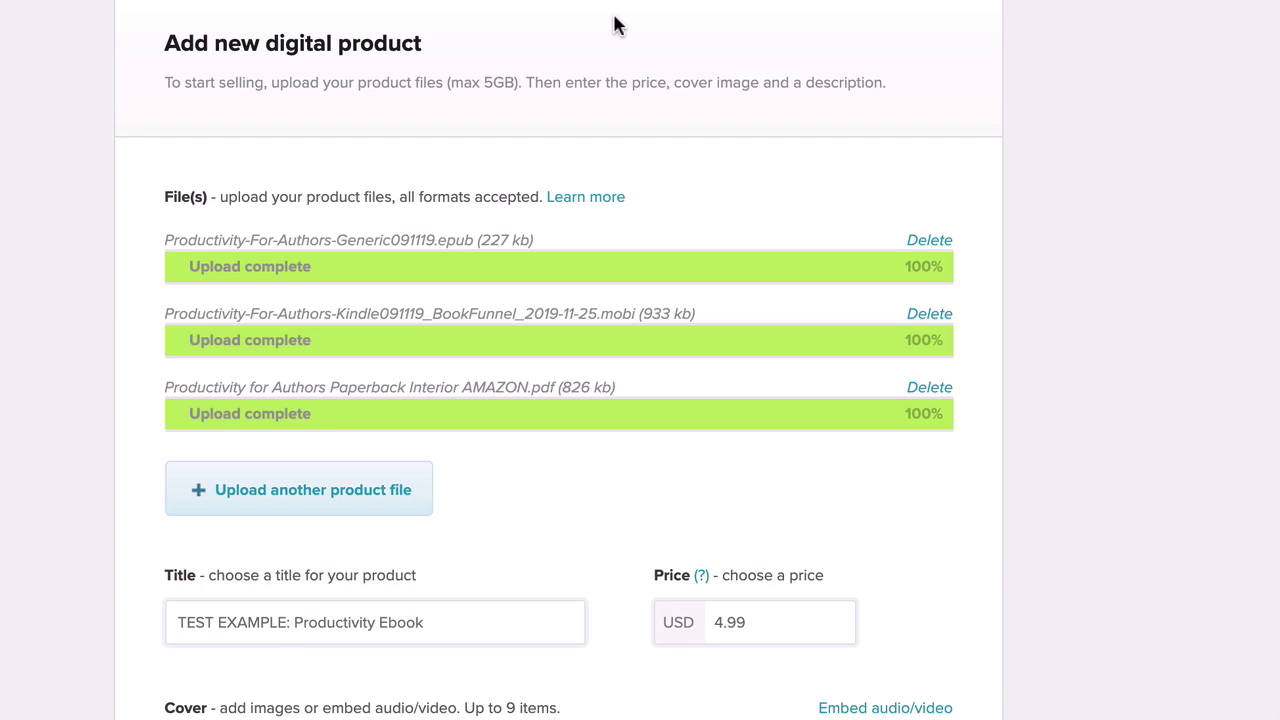
Upload the Productivity for Authors book image as the cover and paste the book blurb into the product description
scroll(570, 236, "down", 7)
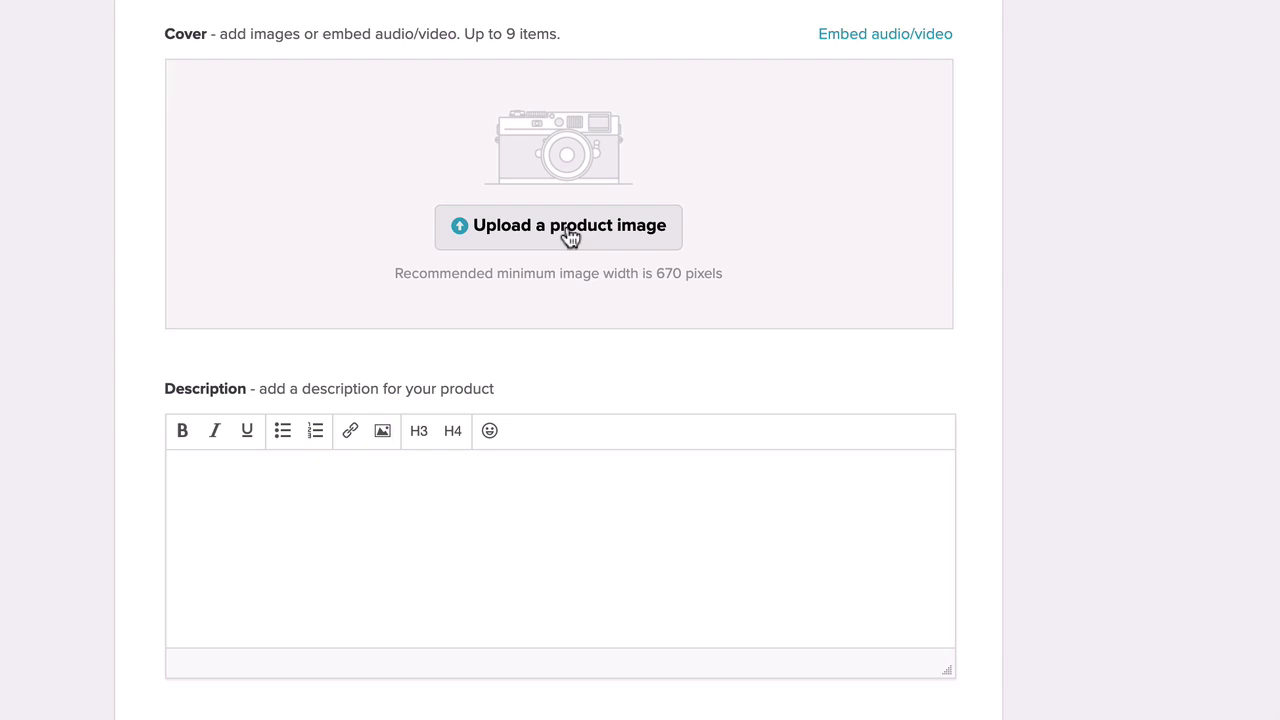
left_click(570, 236)
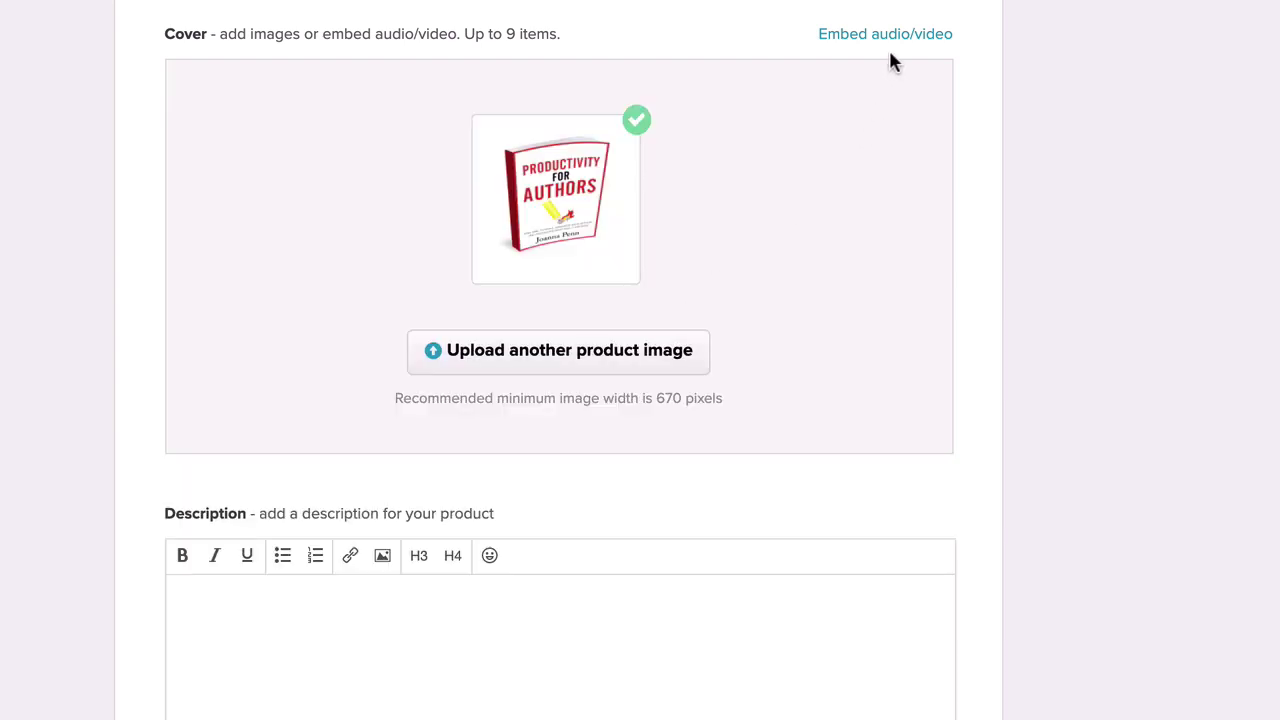
scroll(923, 320, "down", 3)
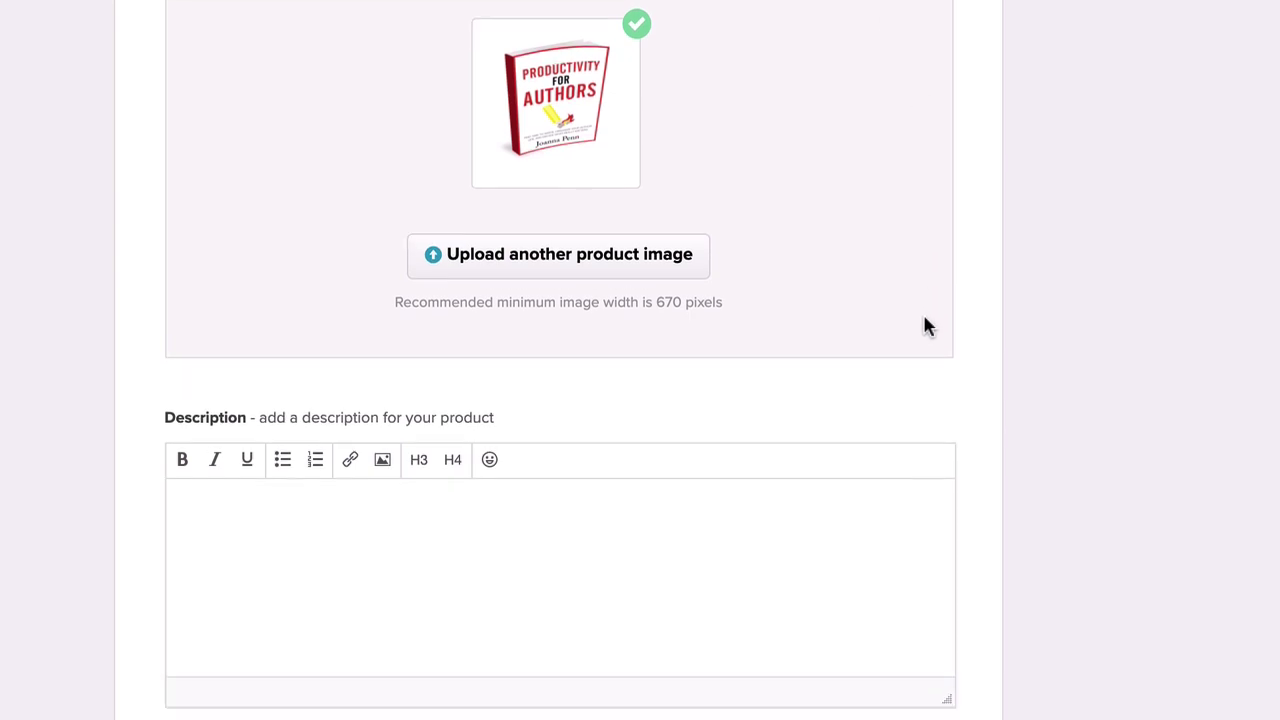
left_click(476, 370)
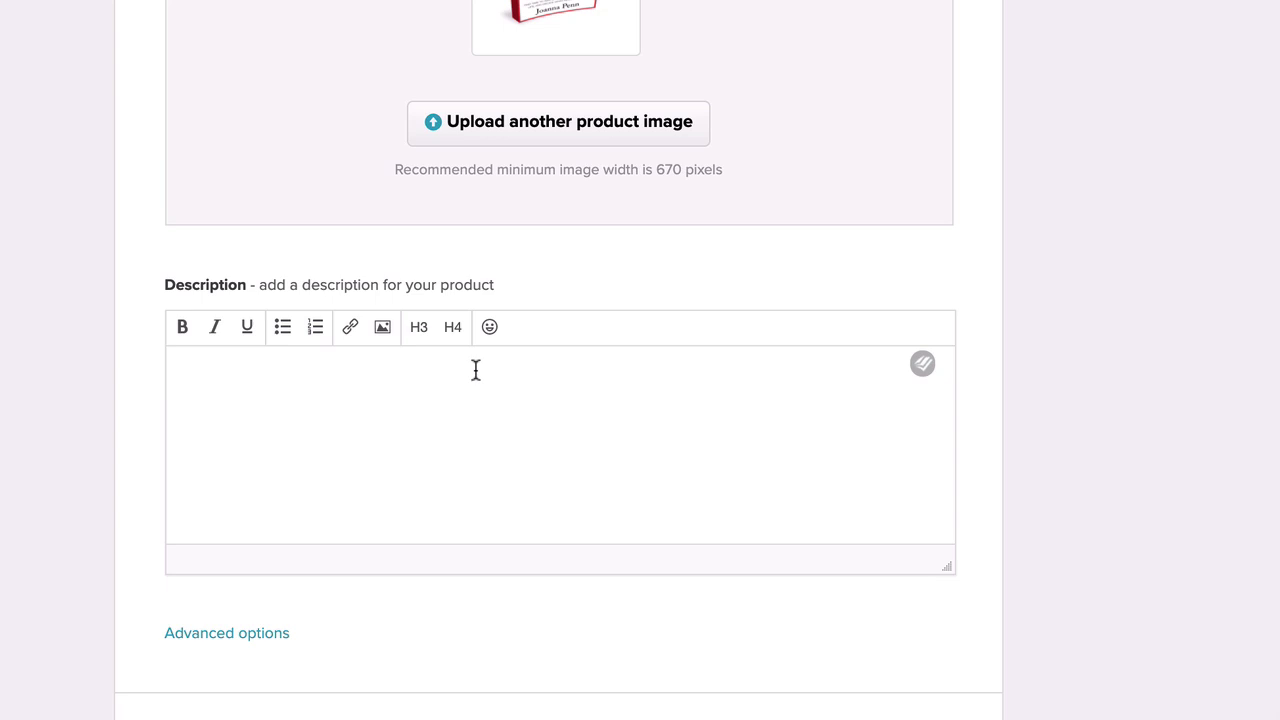
key("ctrl+v")
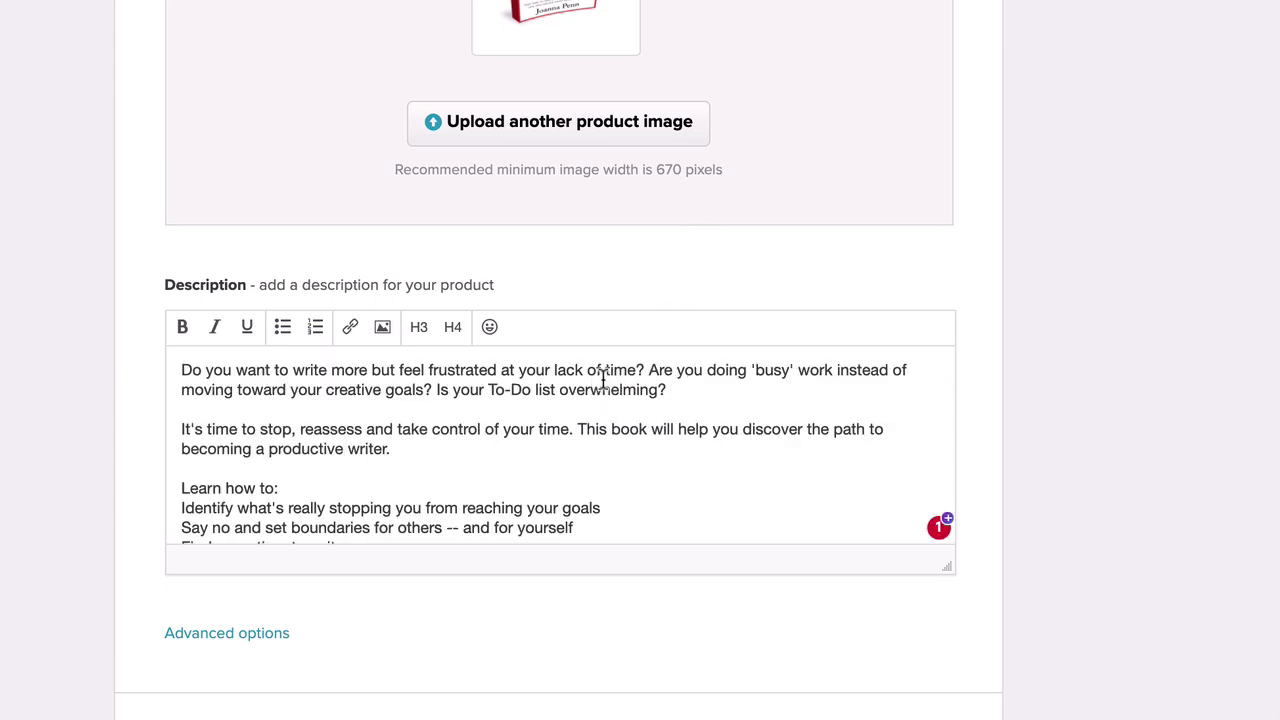
Bold the description's opening question and format the items under "Learn how to:" as a bulleted list
left_click_drag(648, 370, 171, 374)
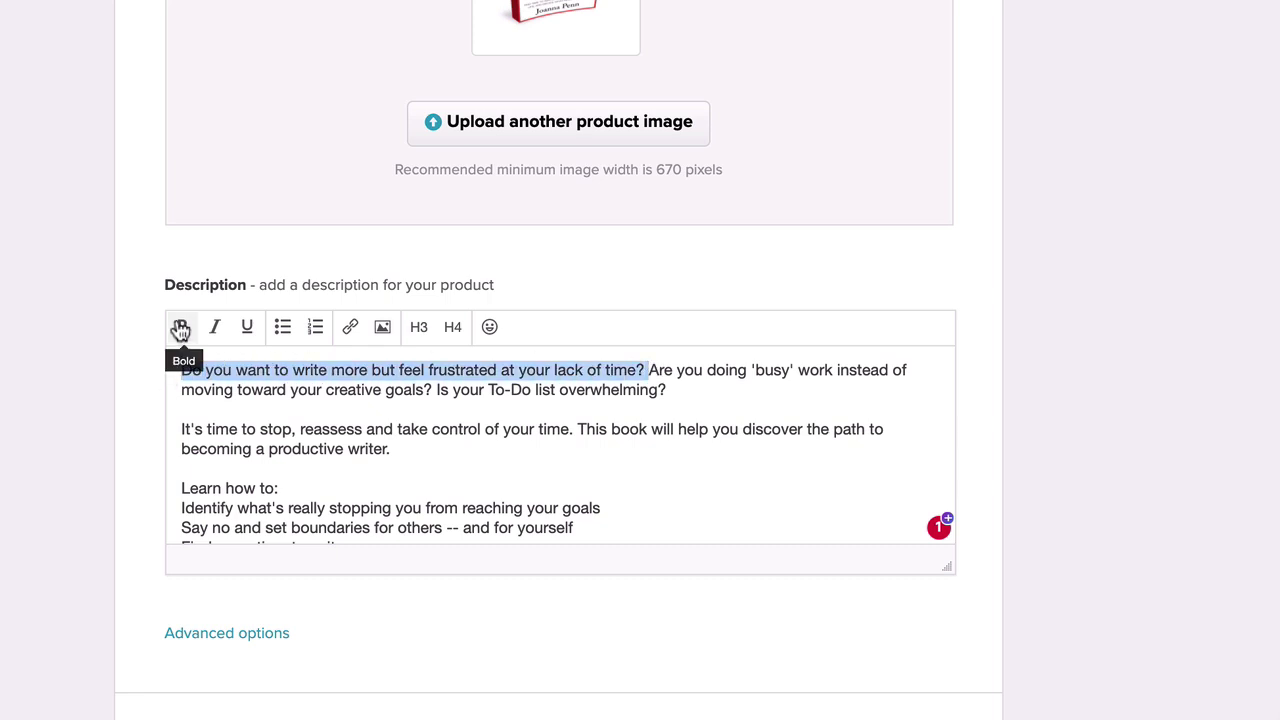
left_click(180, 330)
scroll(257, 409, "down", 2)
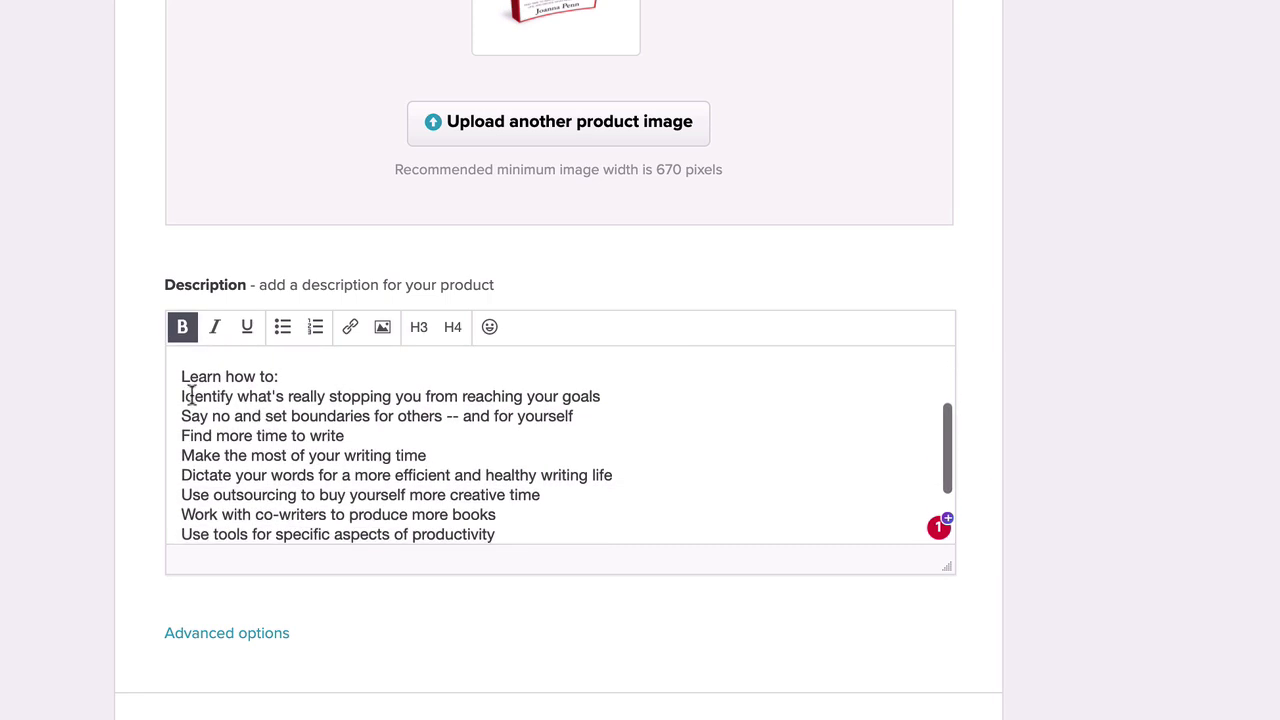
left_click_drag(181, 396, 611, 466)
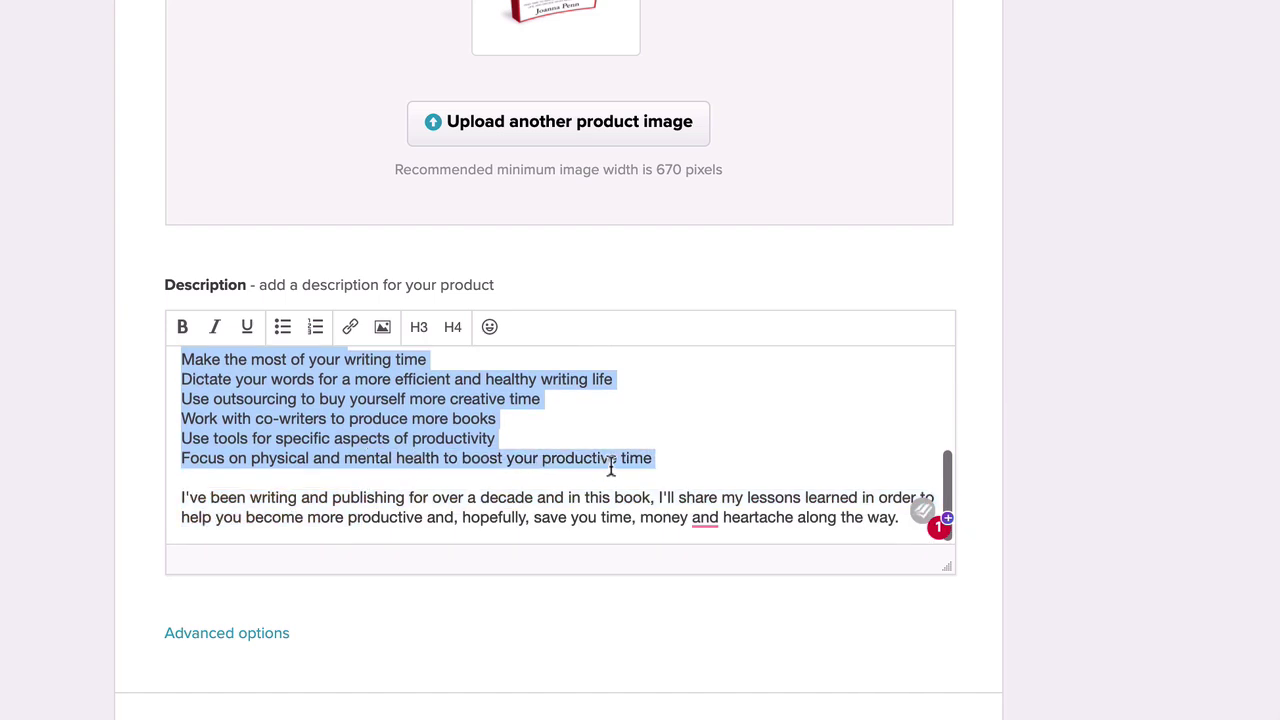
left_click(283, 327)
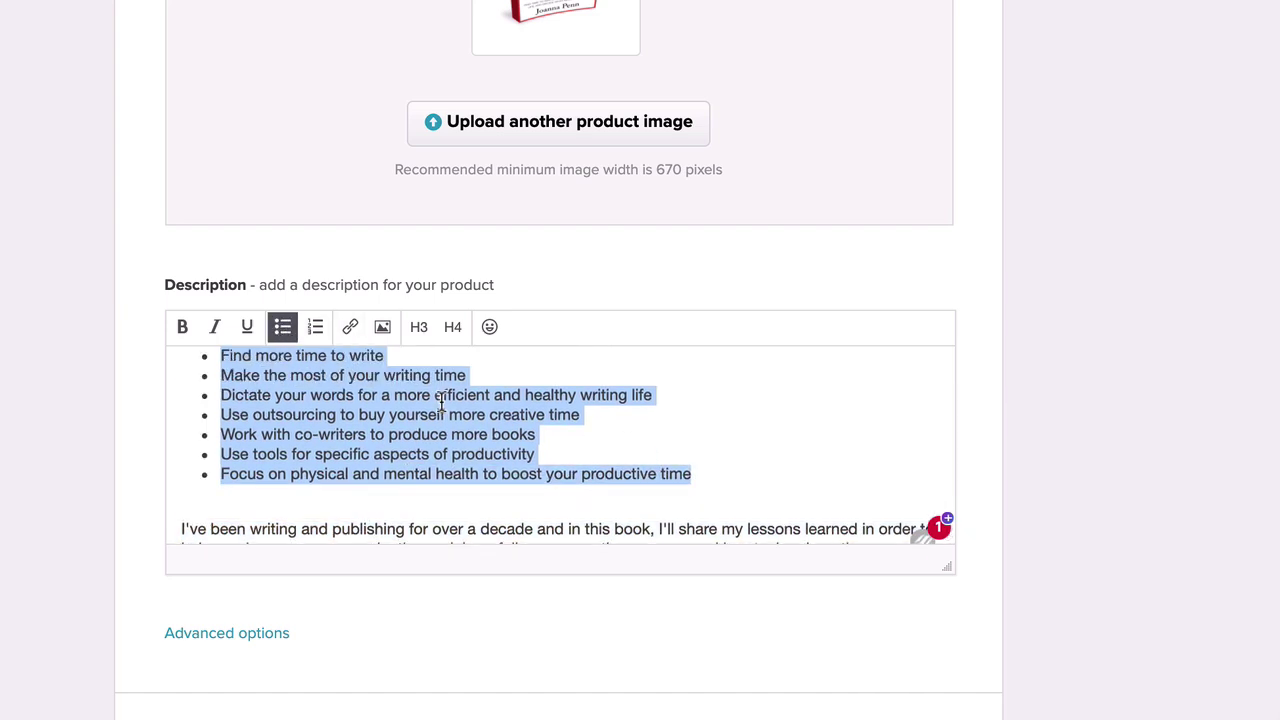
Add the line "Ebook (includes mobi, ePub and PDF)" in regular weight above the description's opening question
scroll(441, 404, "up", 3)
left_click(182, 371)
type("Ebook")
key("Return")
left_click_drag(229, 371, 160, 373)
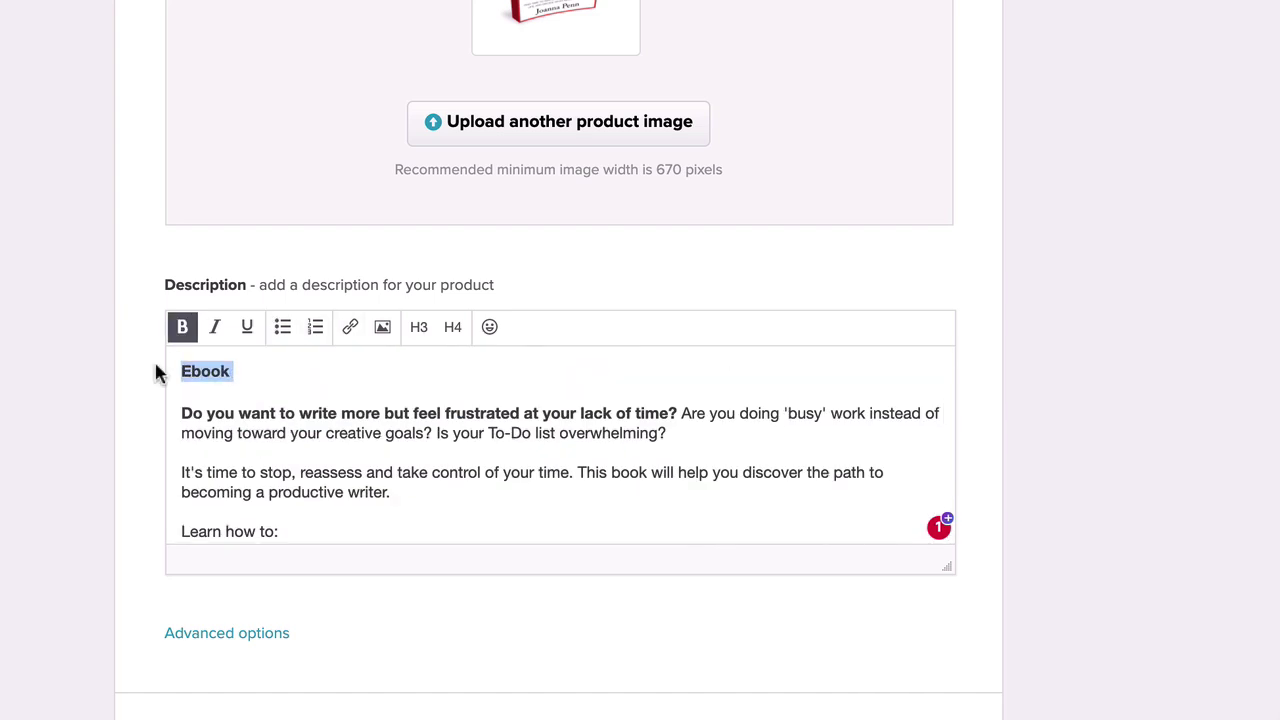
type("Ebook (includes mobi, ePub and PDF)")
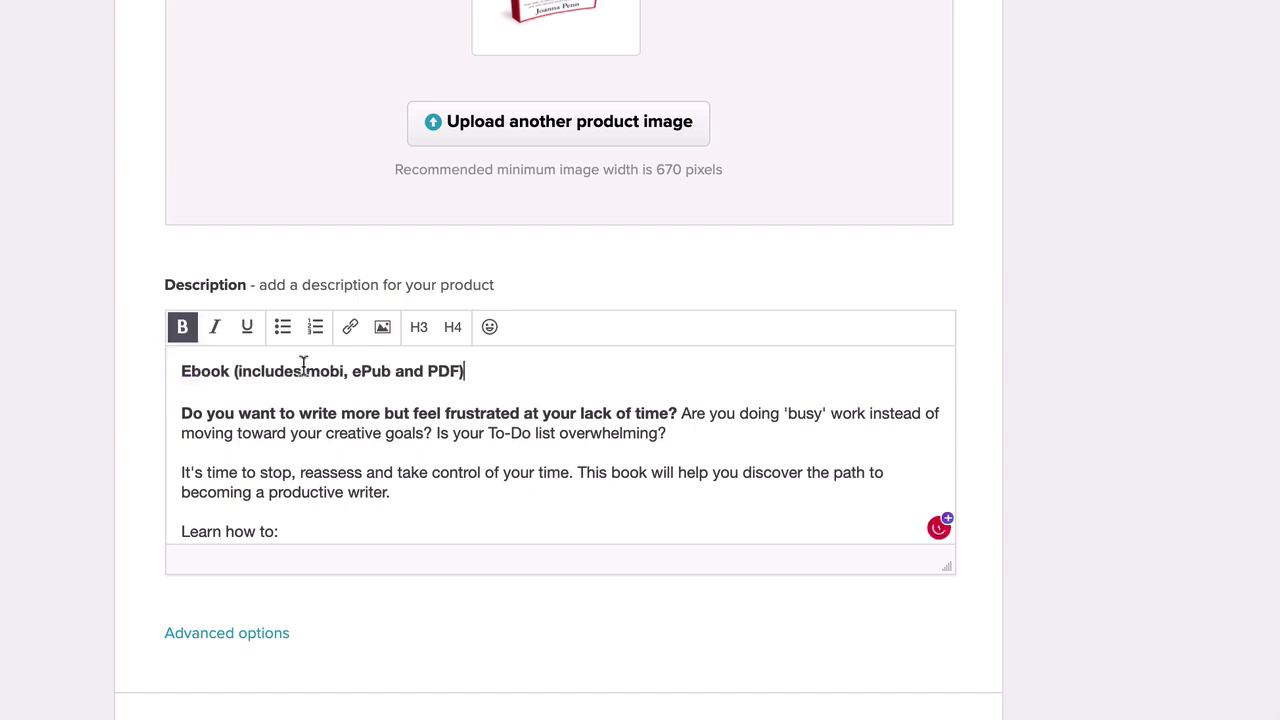
mouse_move(403, 372)
left_click_drag(494, 371, 168, 378)
left_click(180, 330)
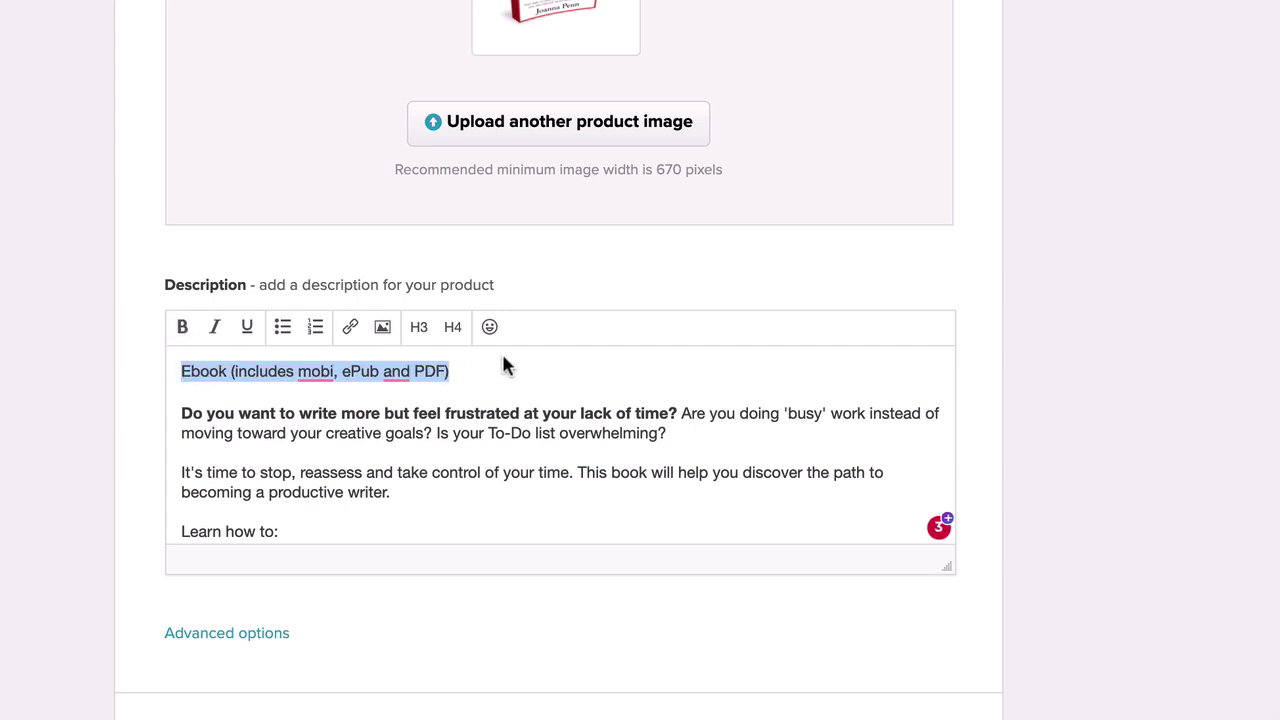
left_click(490, 372)
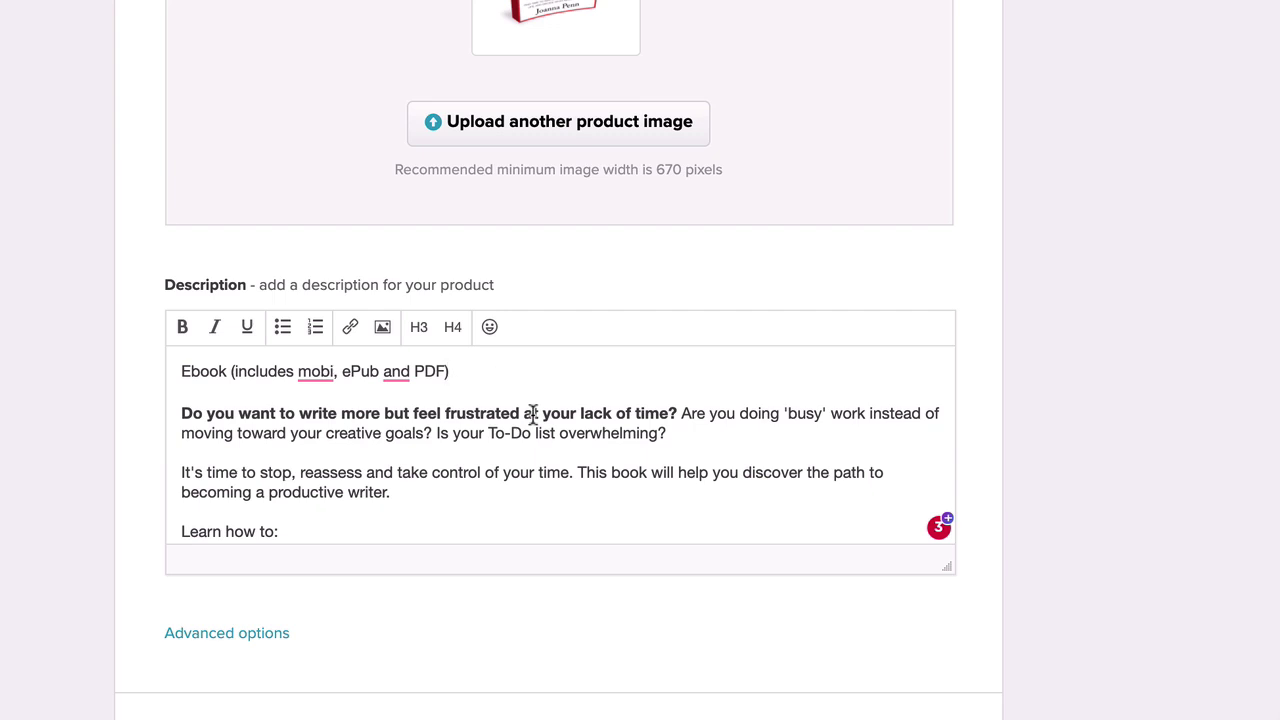
Mark the product as an ebook in the advanced options and add it to the store
scroll(355, 597, "down", 4)
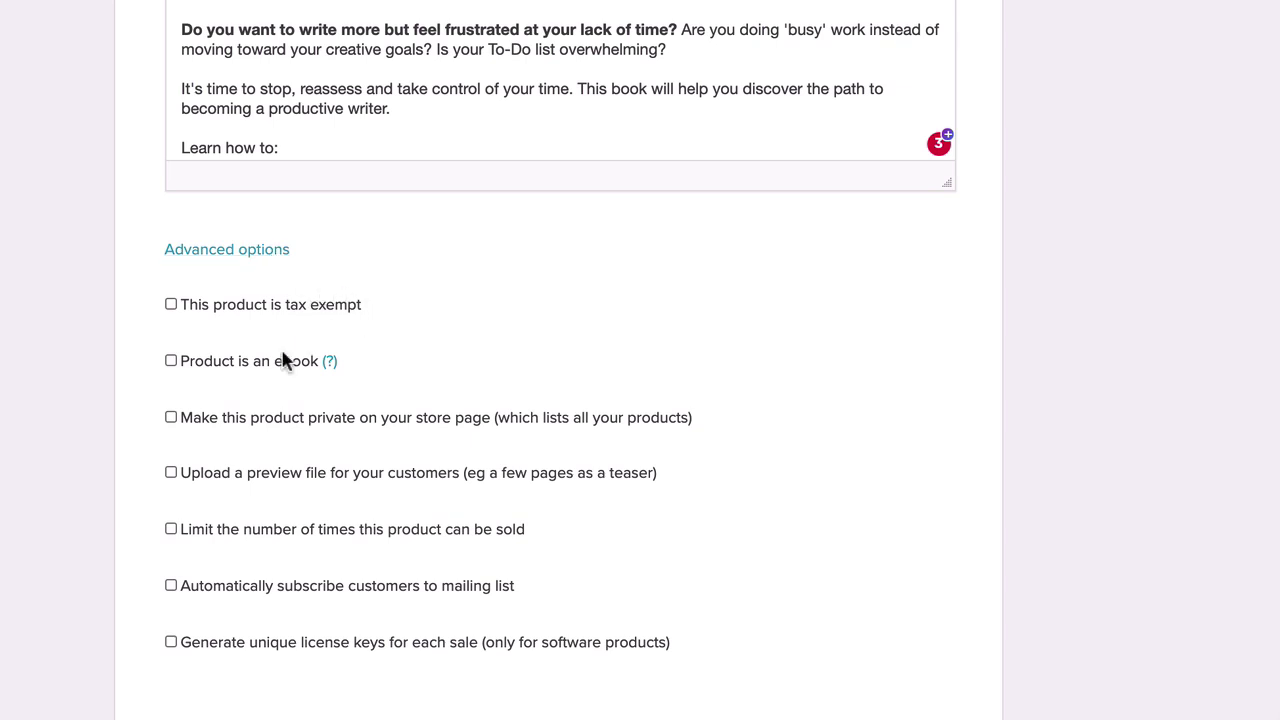
mouse_move(333, 364)
scroll(301, 492, "down", 3)
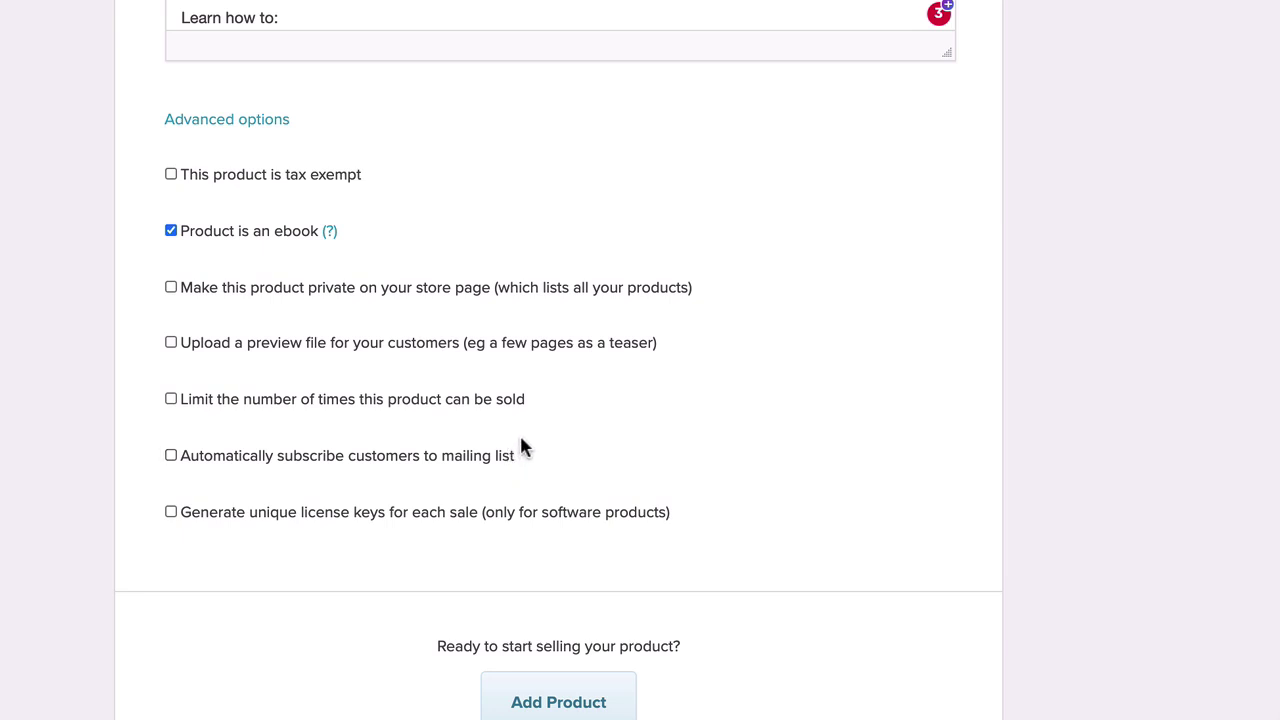
scroll(520, 440, "down", 1)
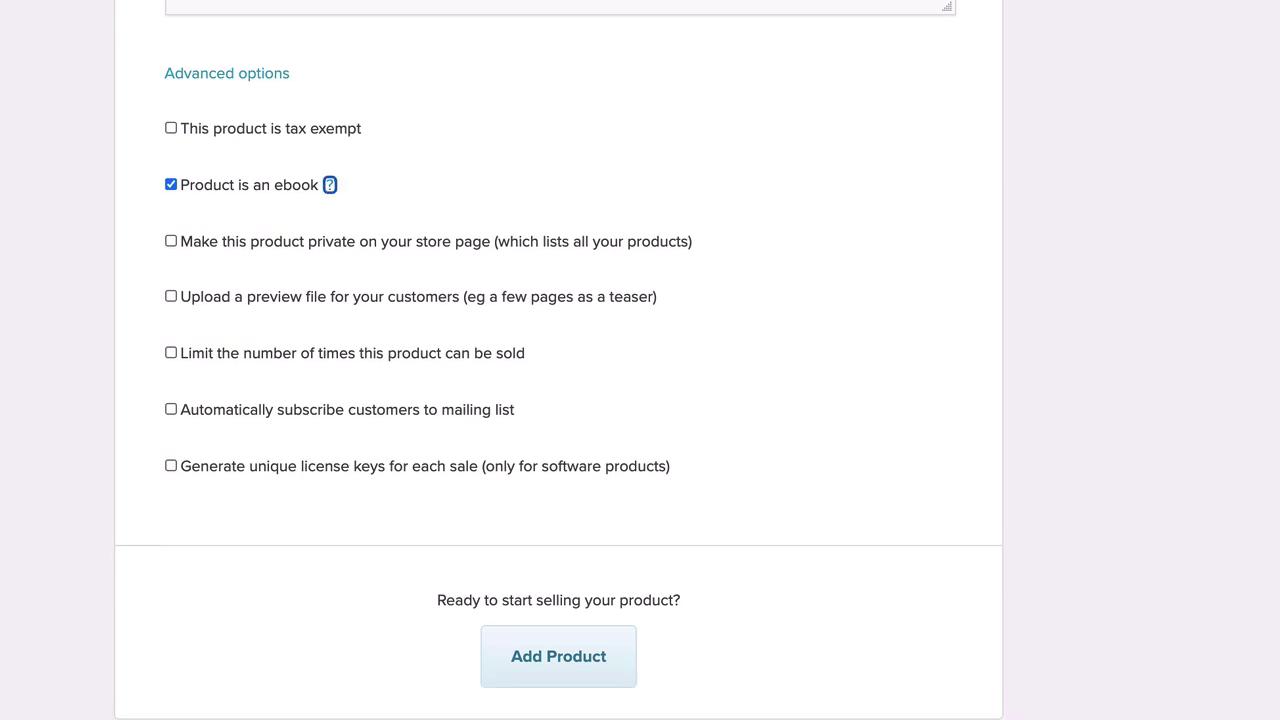
left_click(585, 660)
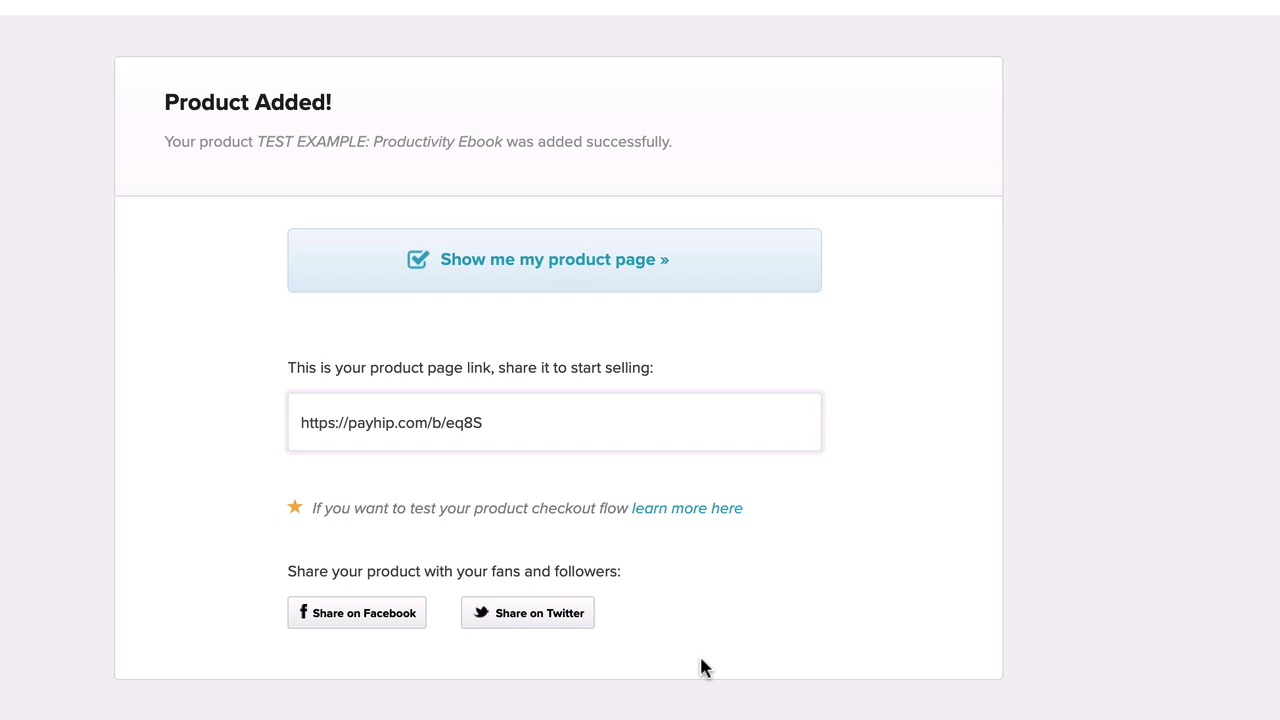
Open the new product's page and look over it and the author profile on the store page
left_click(620, 266)
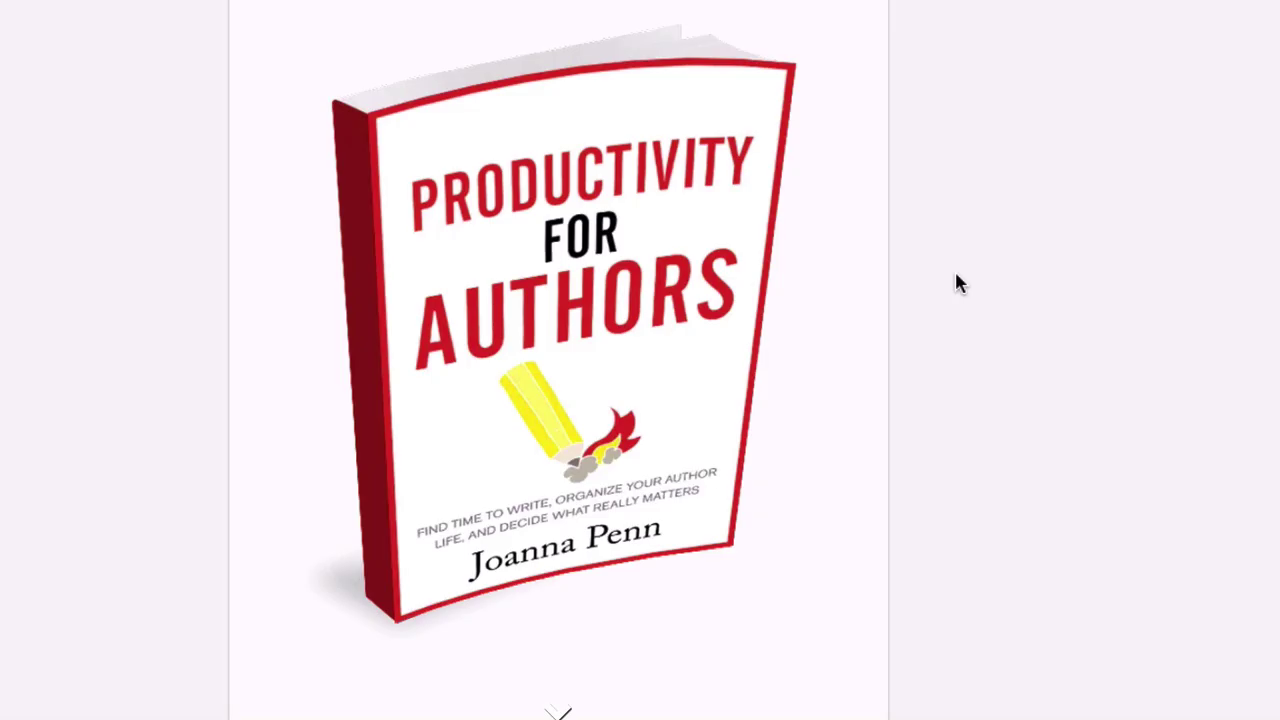
scroll(955, 280, "down", 2)
scroll(955, 276, "down", 6)
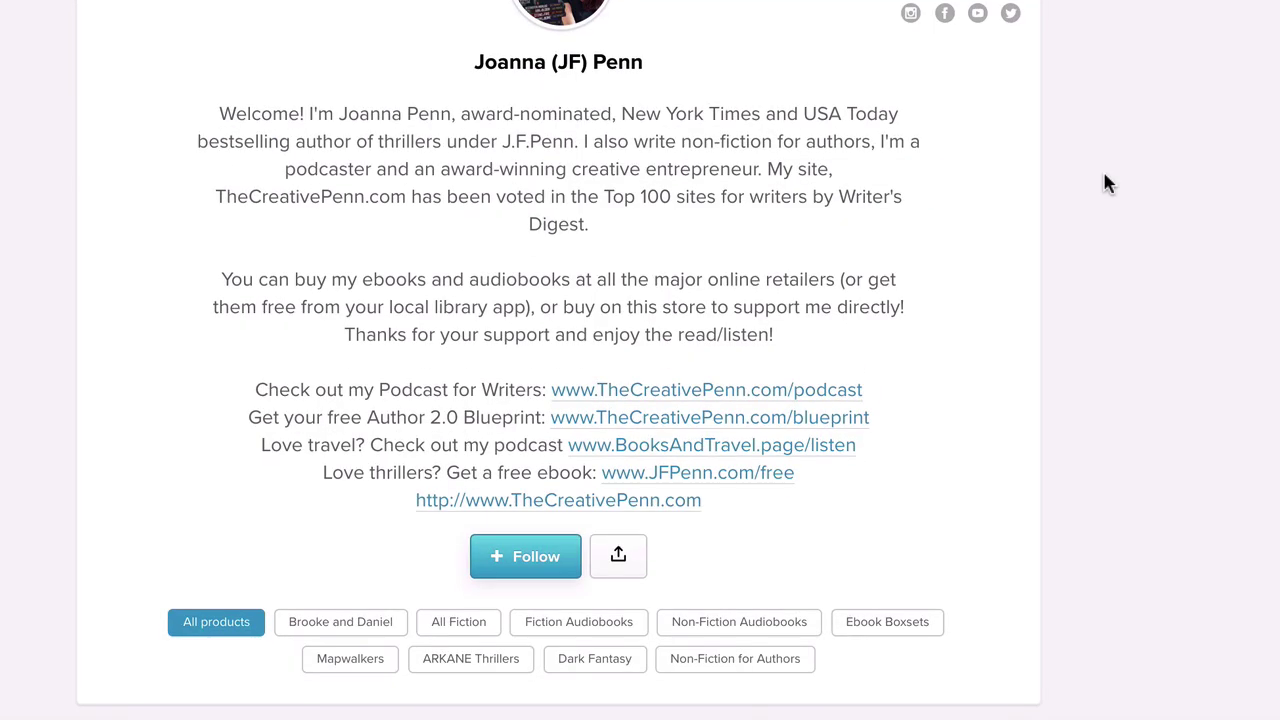
scroll(1107, 183, "up", 1)
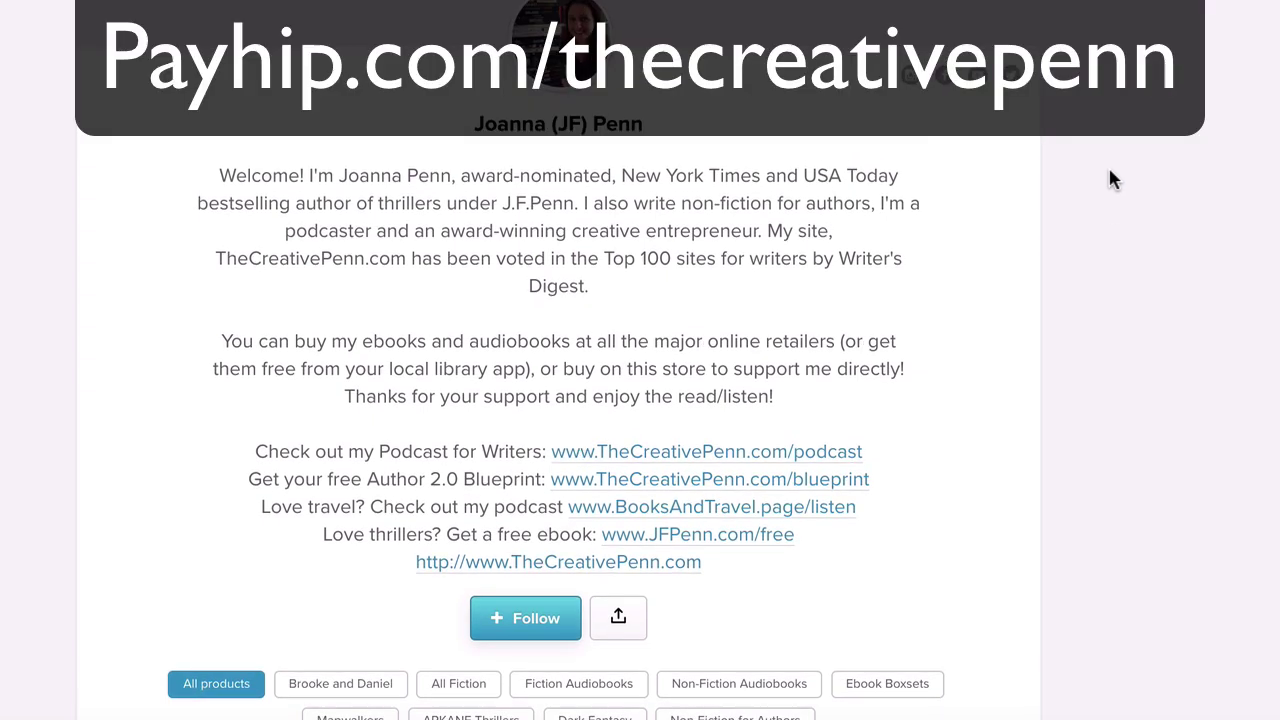
Browse the store's Non-Fiction for Authors, Non-Fiction Audiobooks and All Fiction collections, and review the test product's page again
scroll(1115, 178, "down", 6)
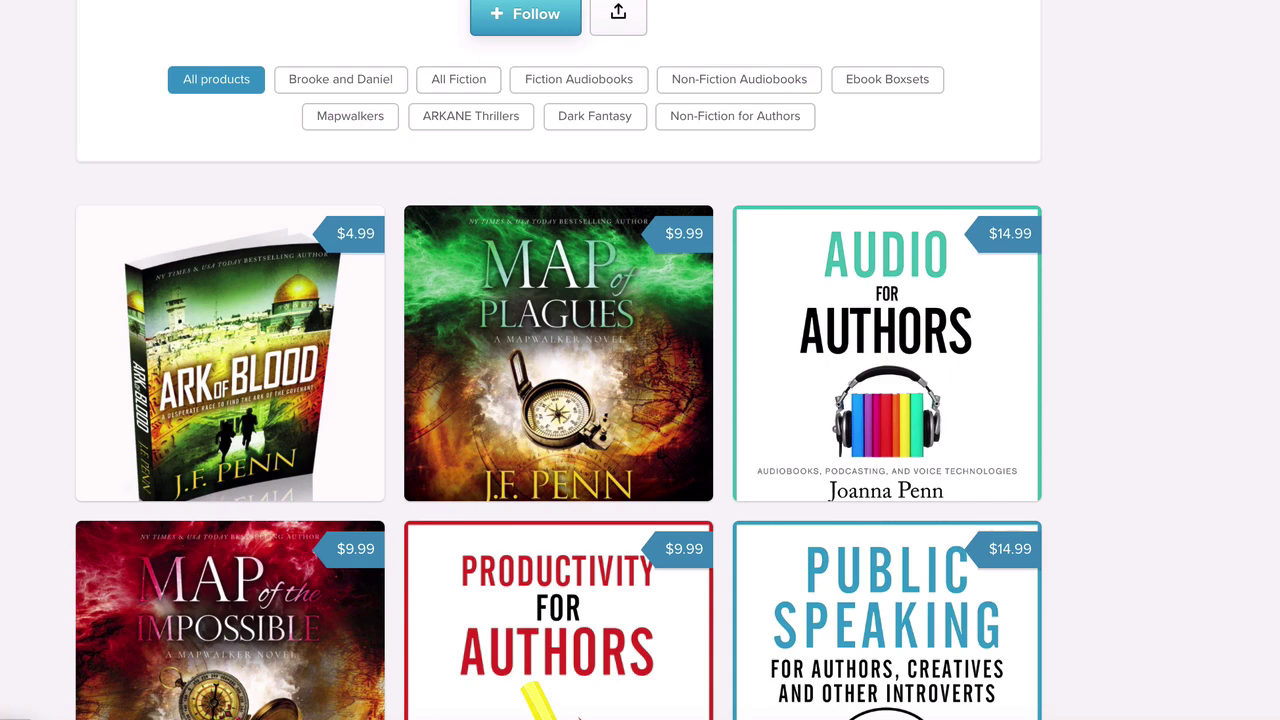
left_click(710, 123)
scroll(1248, 225, "down", 2)
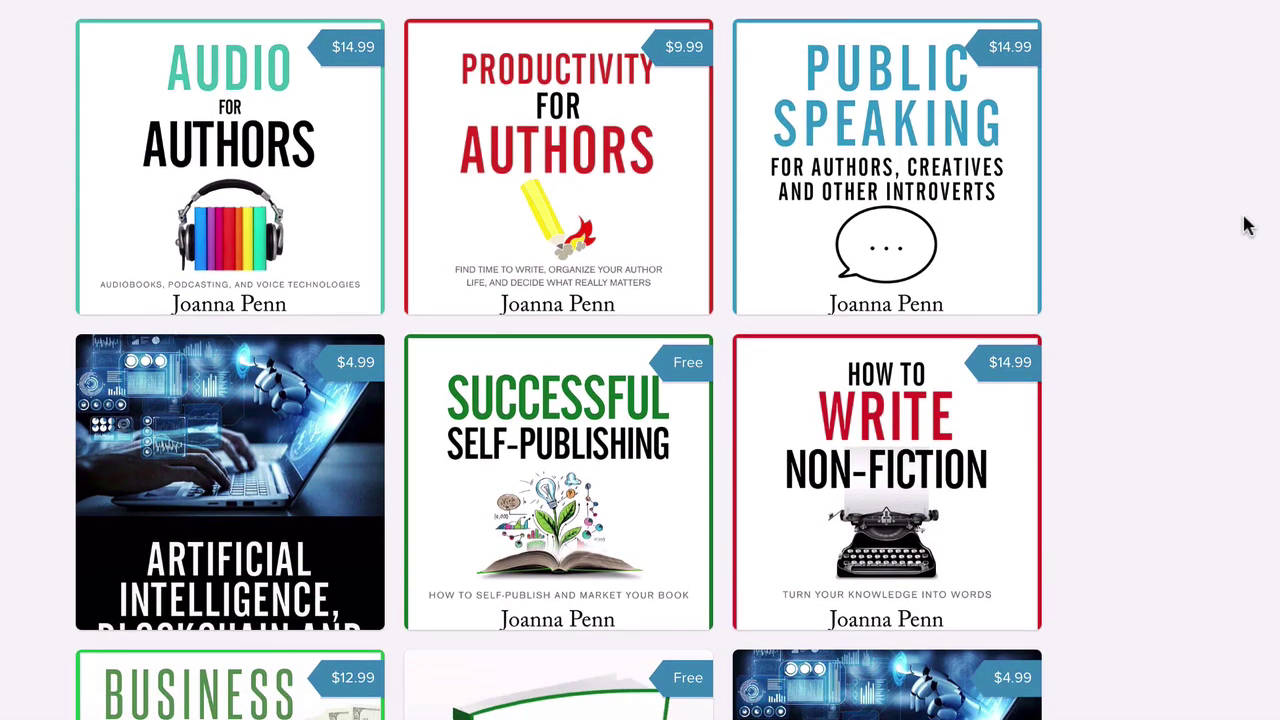
scroll(1248, 225, "up", 2)
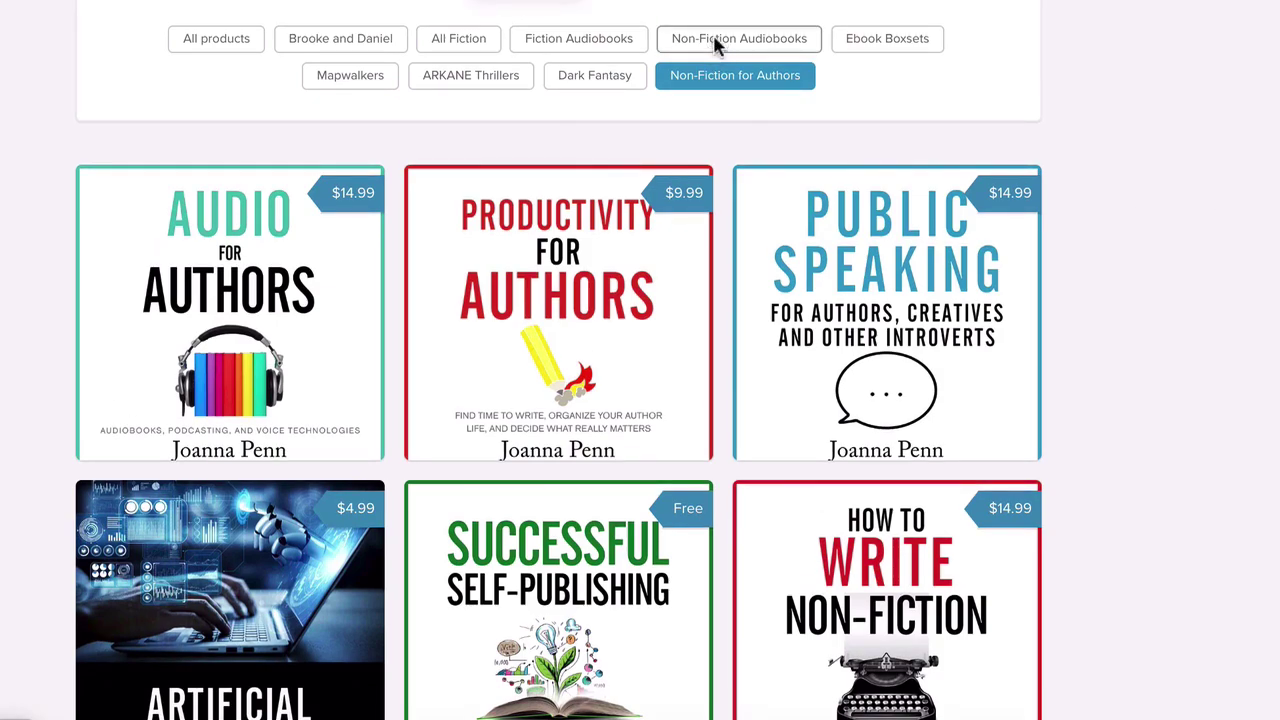
left_click(716, 42)
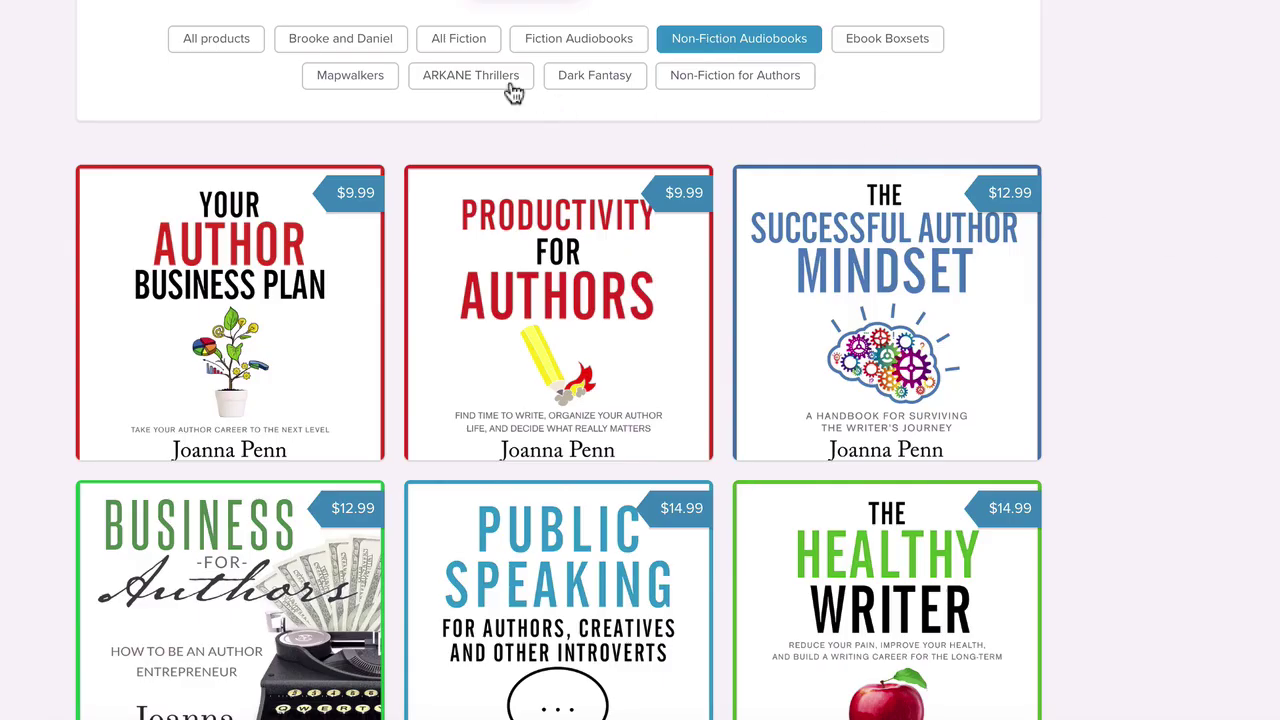
left_click(458, 44)
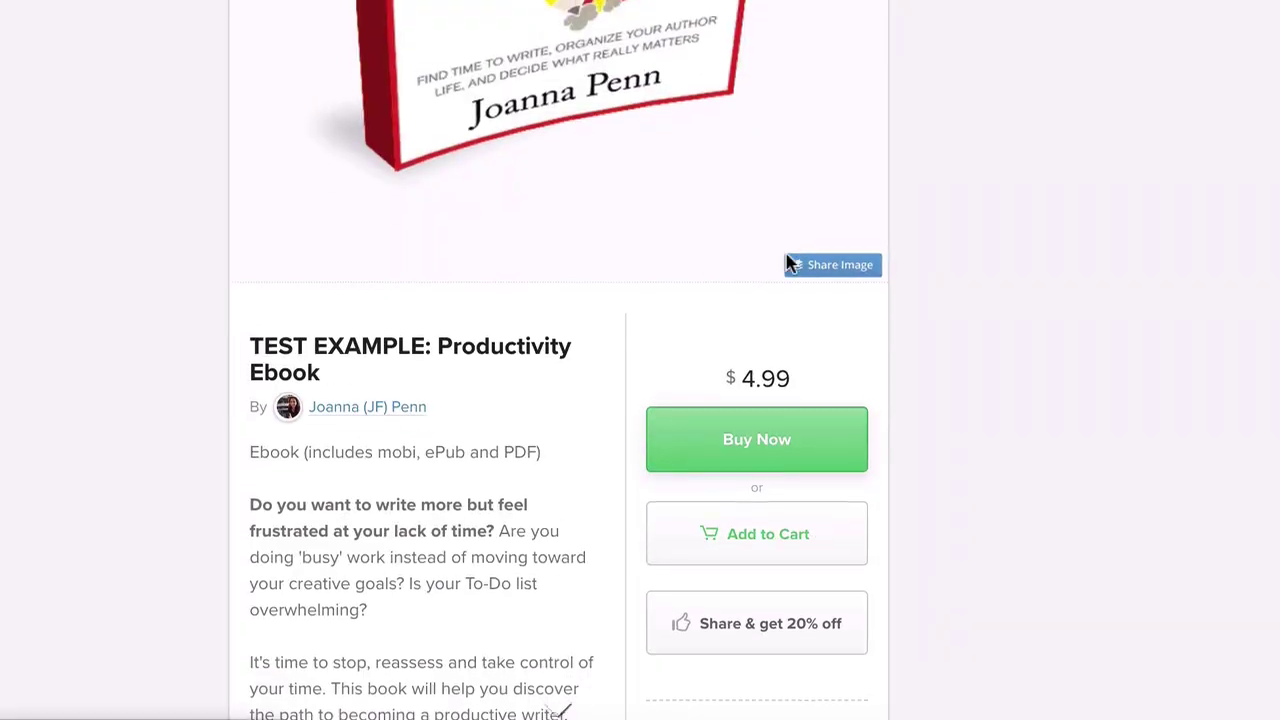
scroll(788, 262, "up", 3)
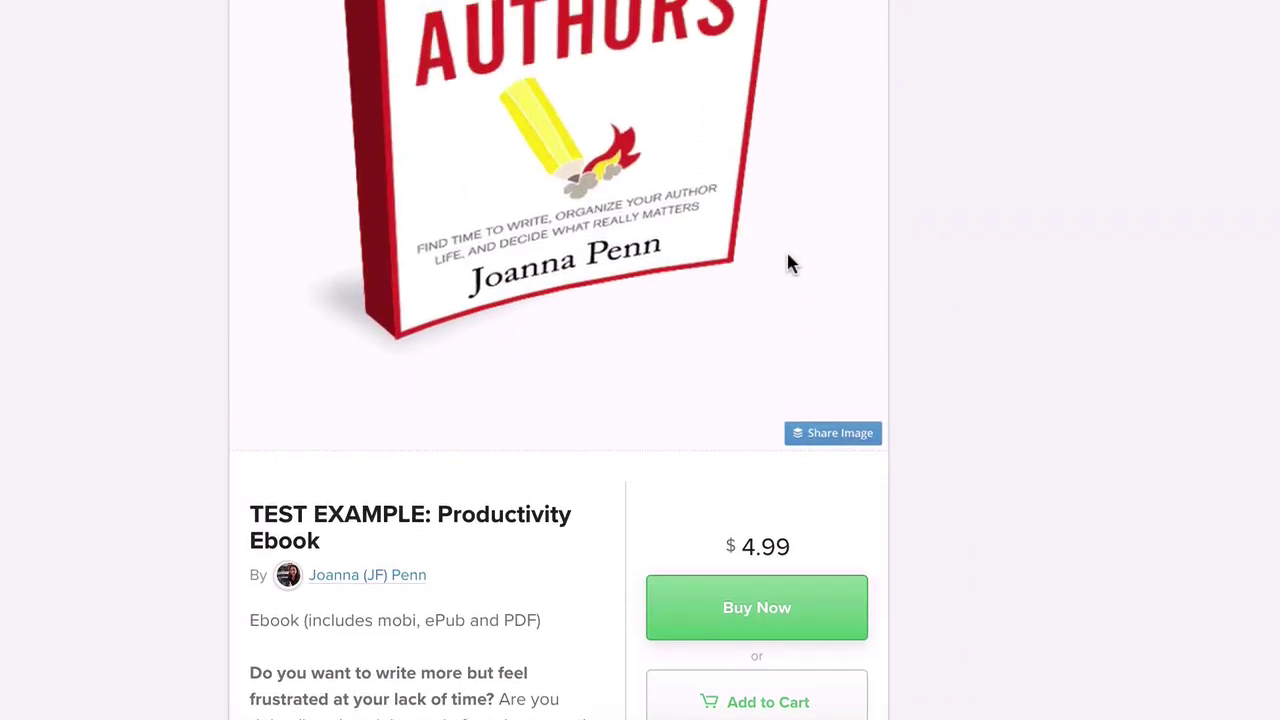
scroll(788, 256, "down", 5)
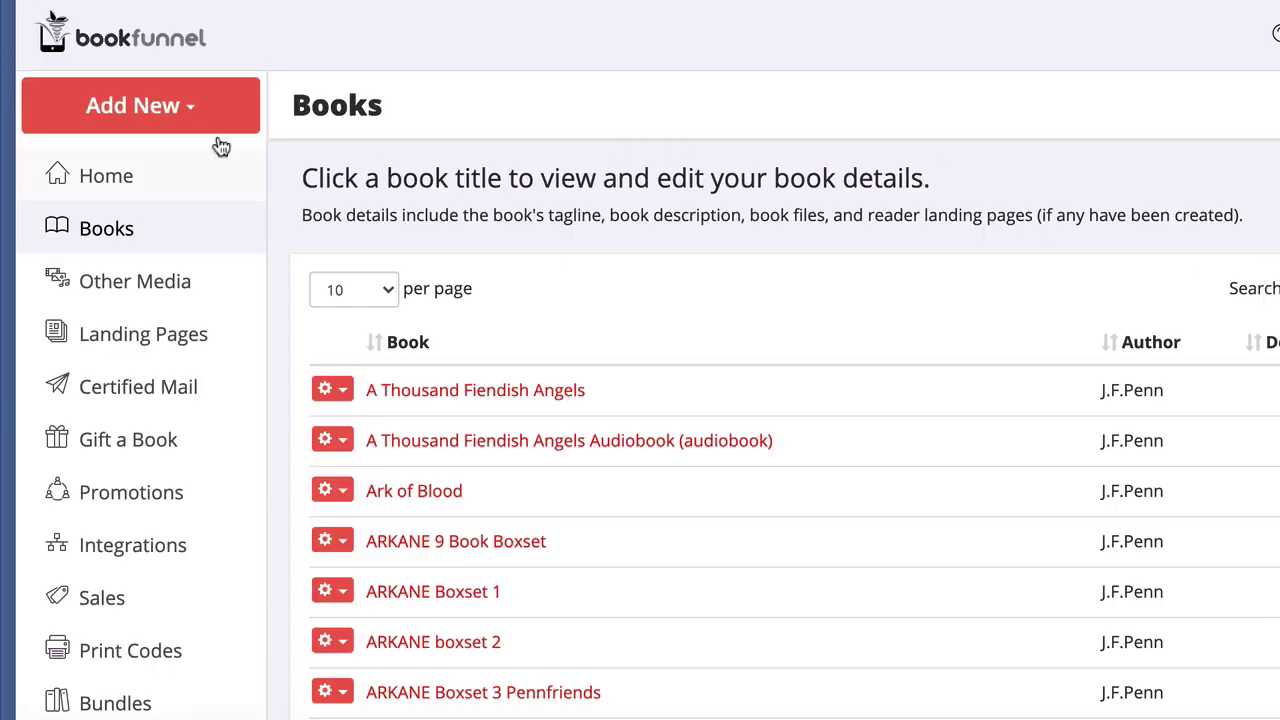
Switch to BookFunnel and start a new book entry
left_click(188, 117)
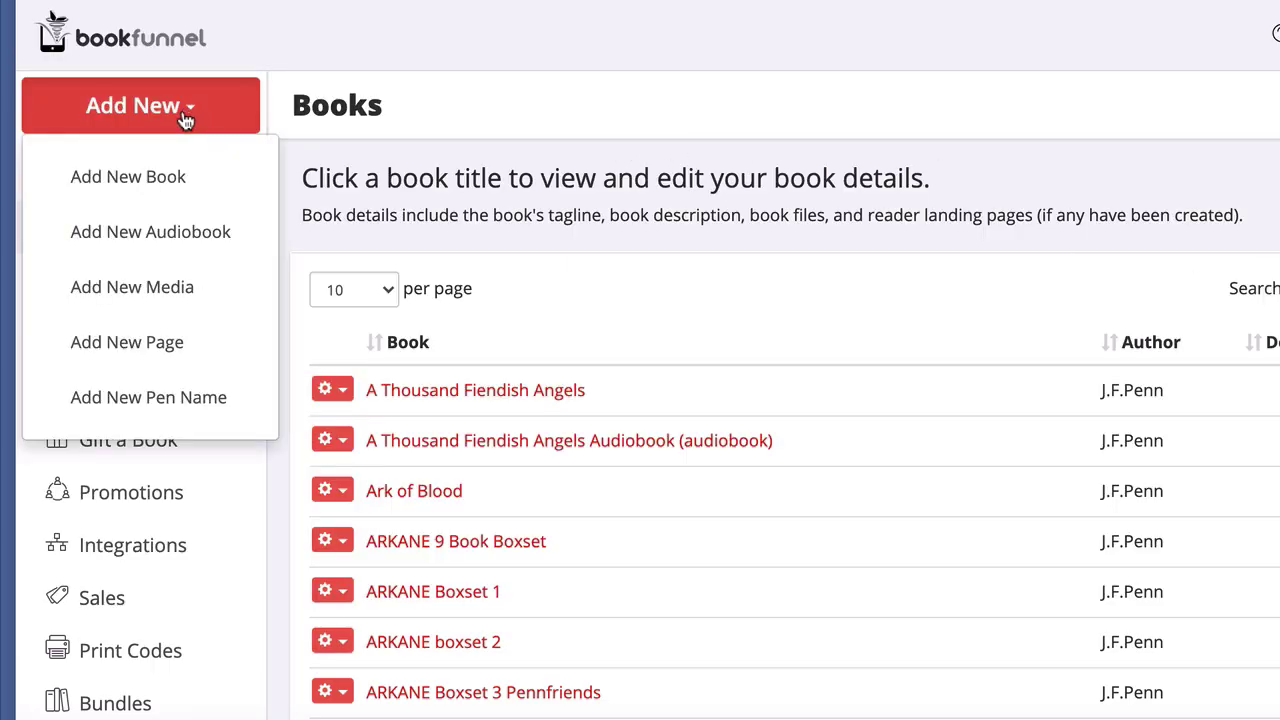
left_click(153, 182)
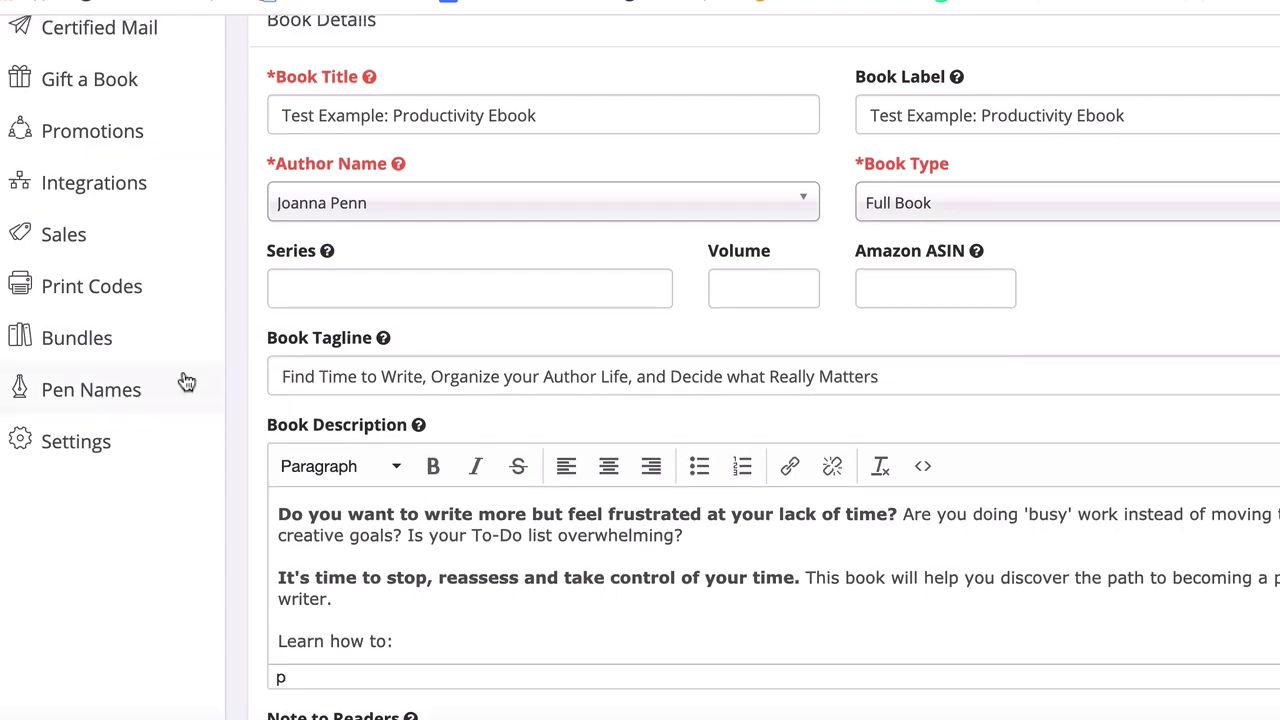
Check the details entered for Test Example: Productivity Ebook, save the new book and look over its book page
scroll(180, 380, "up", 3)
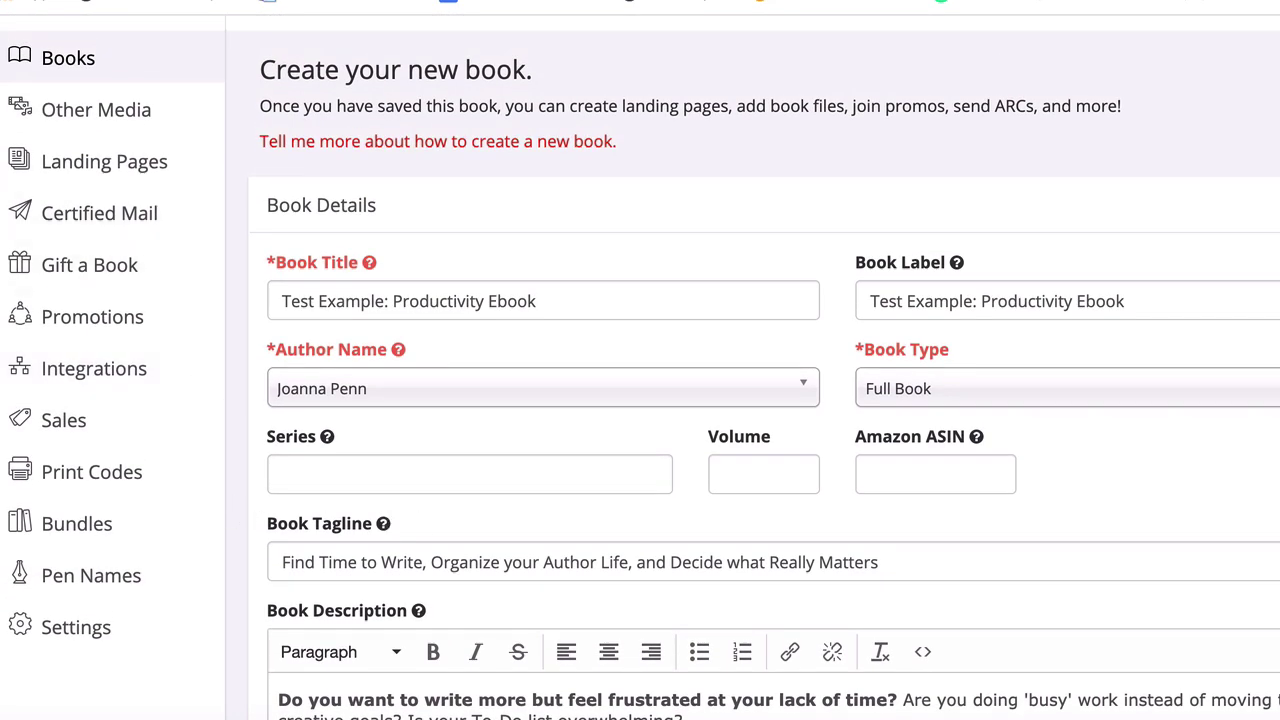
scroll(640, 367, "down", 4)
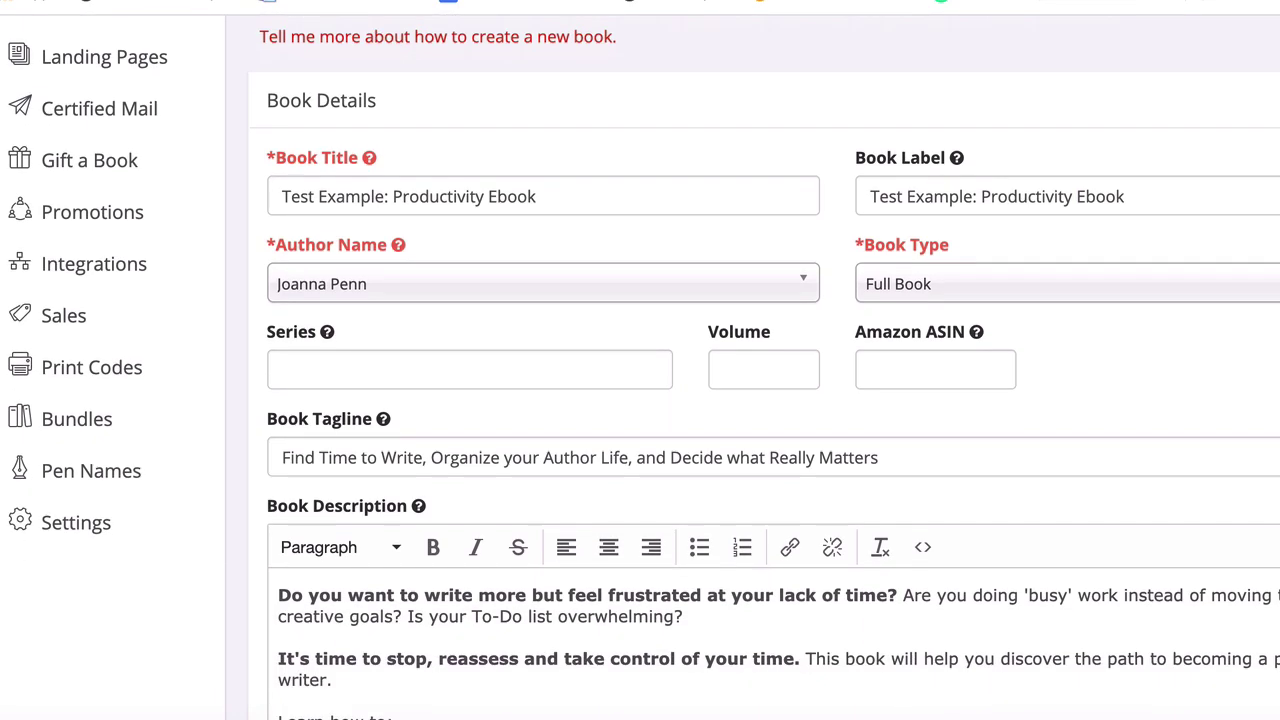
scroll(640, 367, "down", 5)
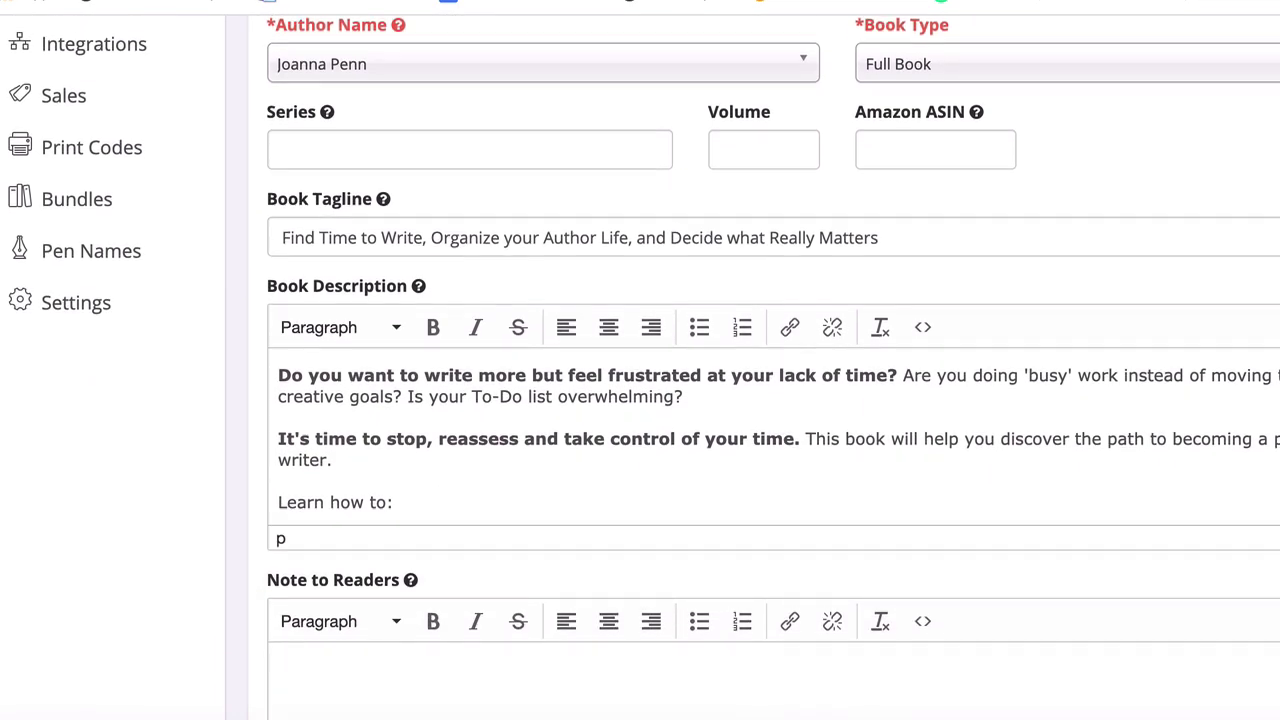
scroll(640, 367, "down", 4)
left_click(320, 678)
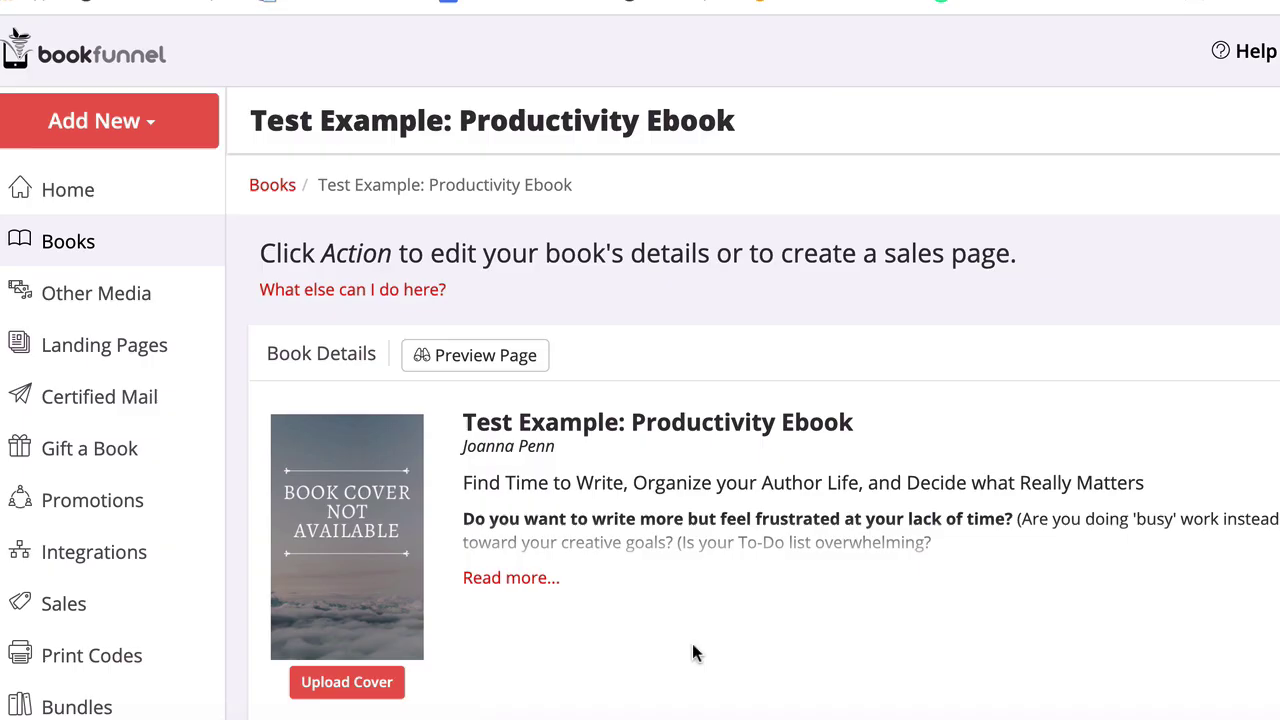
scroll(694, 652, "down", 3)
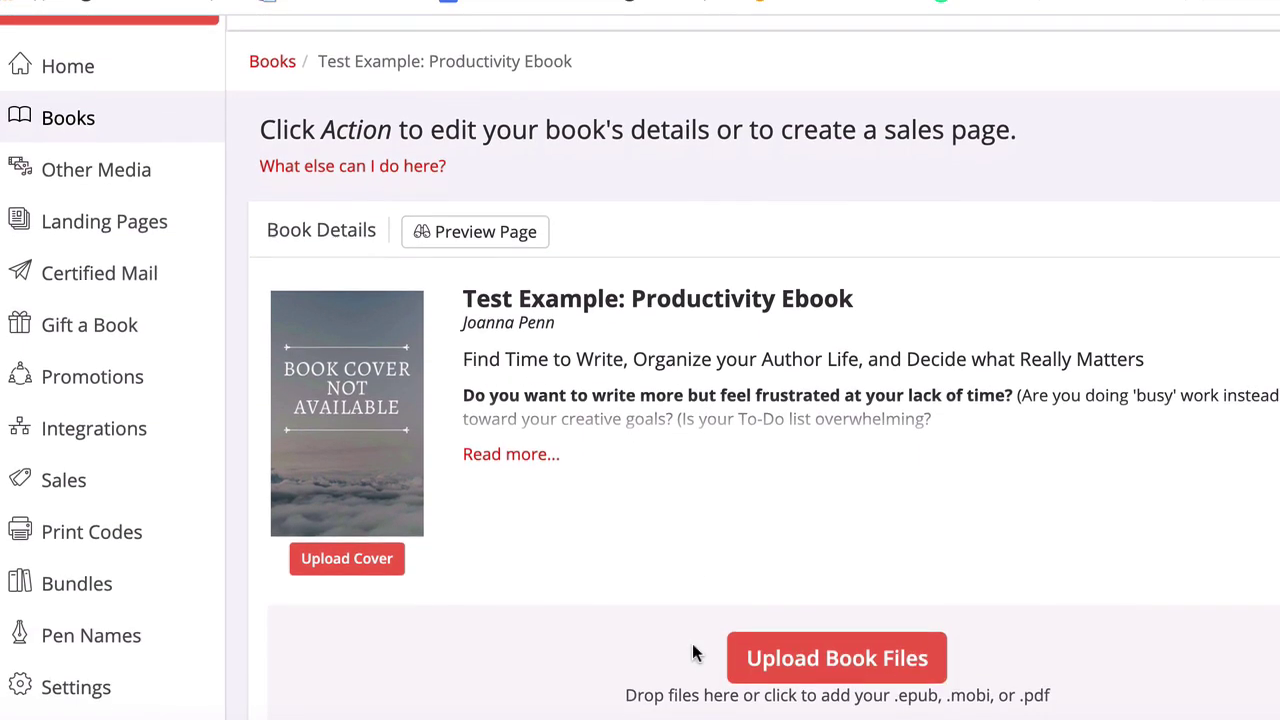
scroll(694, 650, "down", 3)
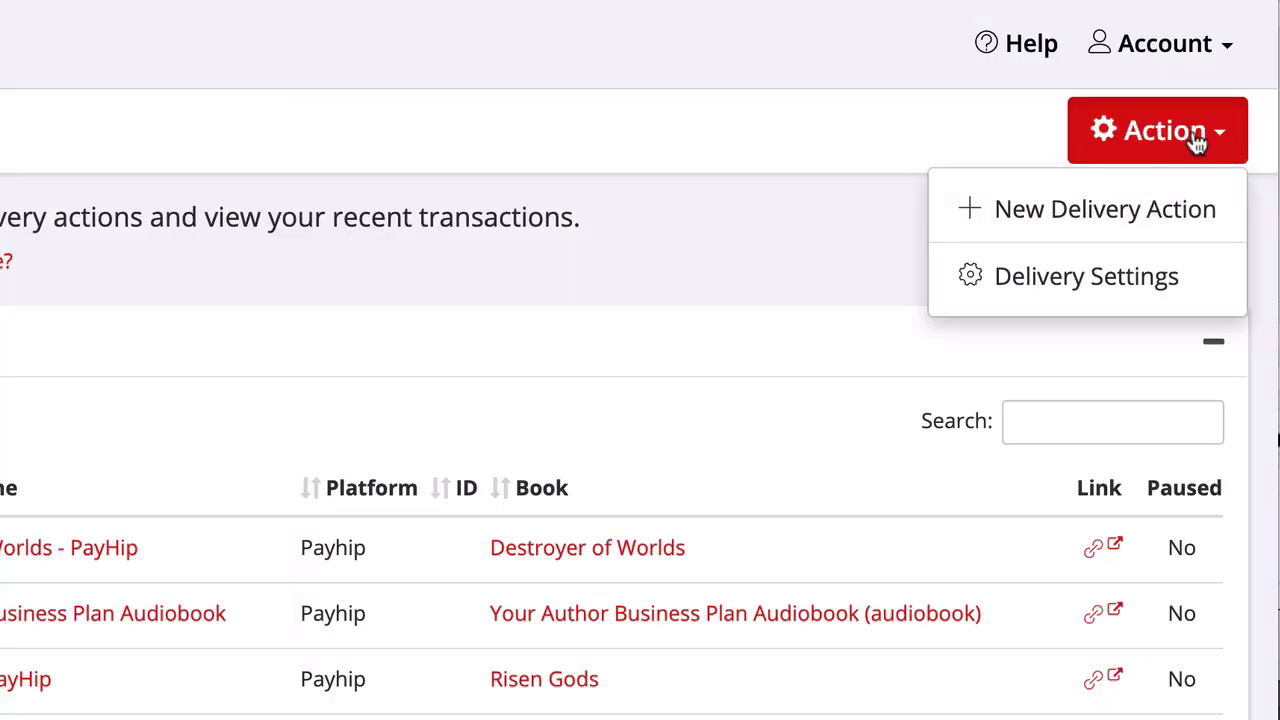
Create a new delivery action named "Test Productivity sale" that delivers Test Example: Productivity Ebook
left_click(1098, 212)
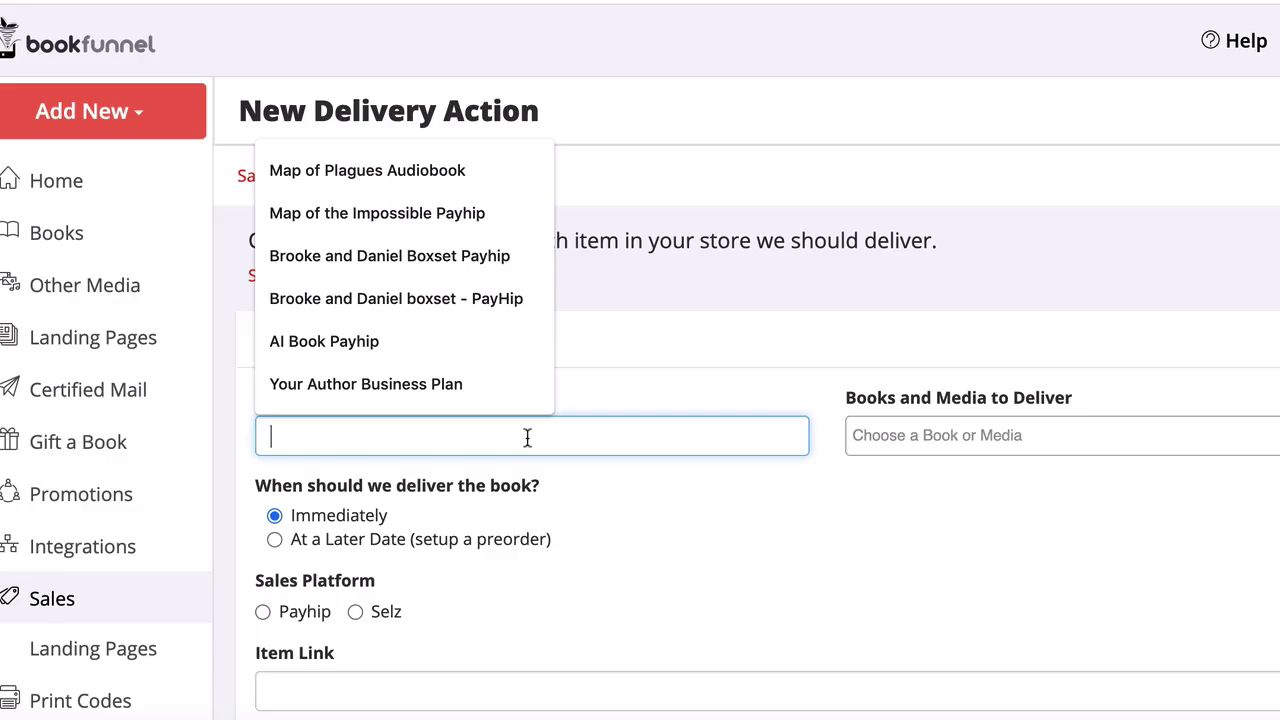
type("Test P")
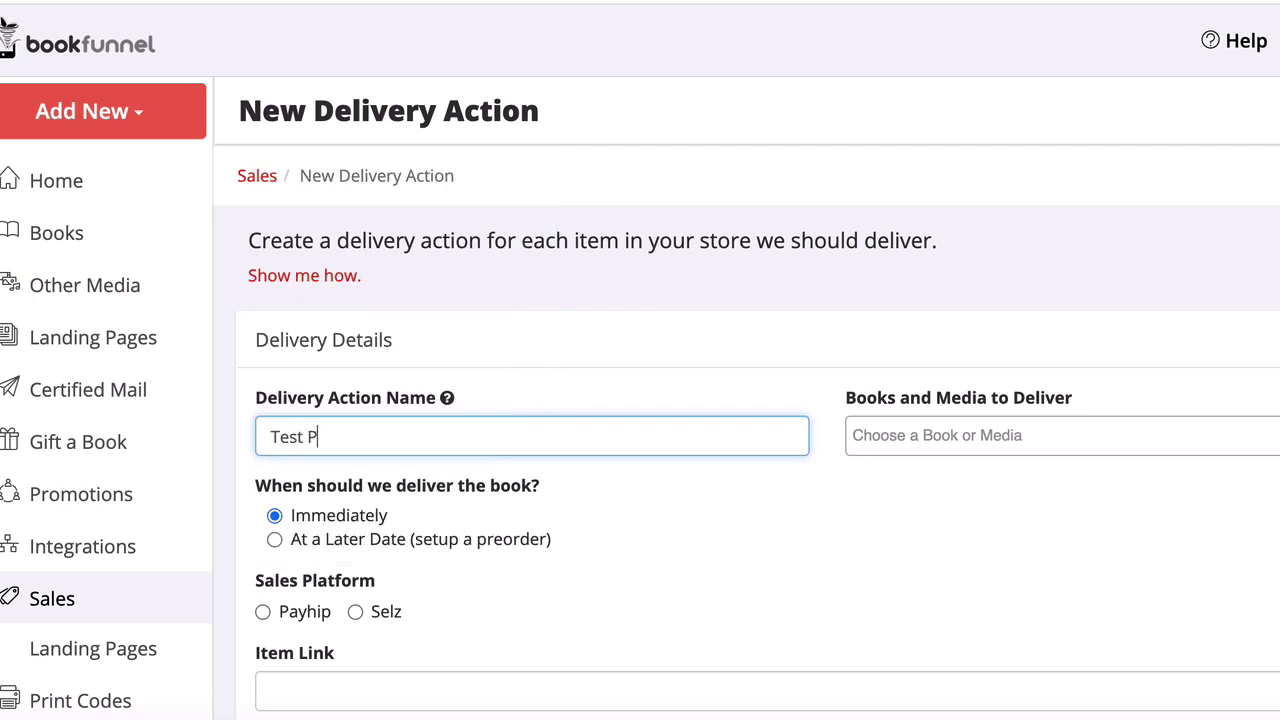
type("roductivity sale")
scroll(977, 401, "down", 2)
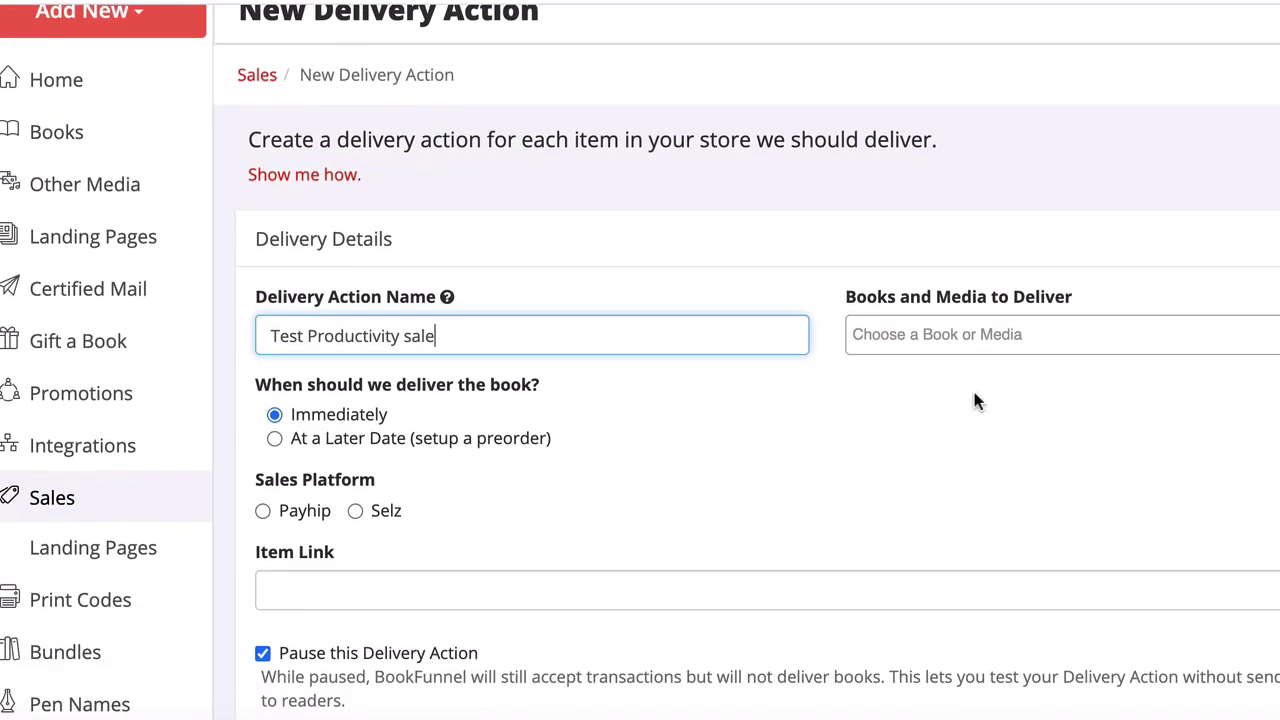
left_click(977, 333)
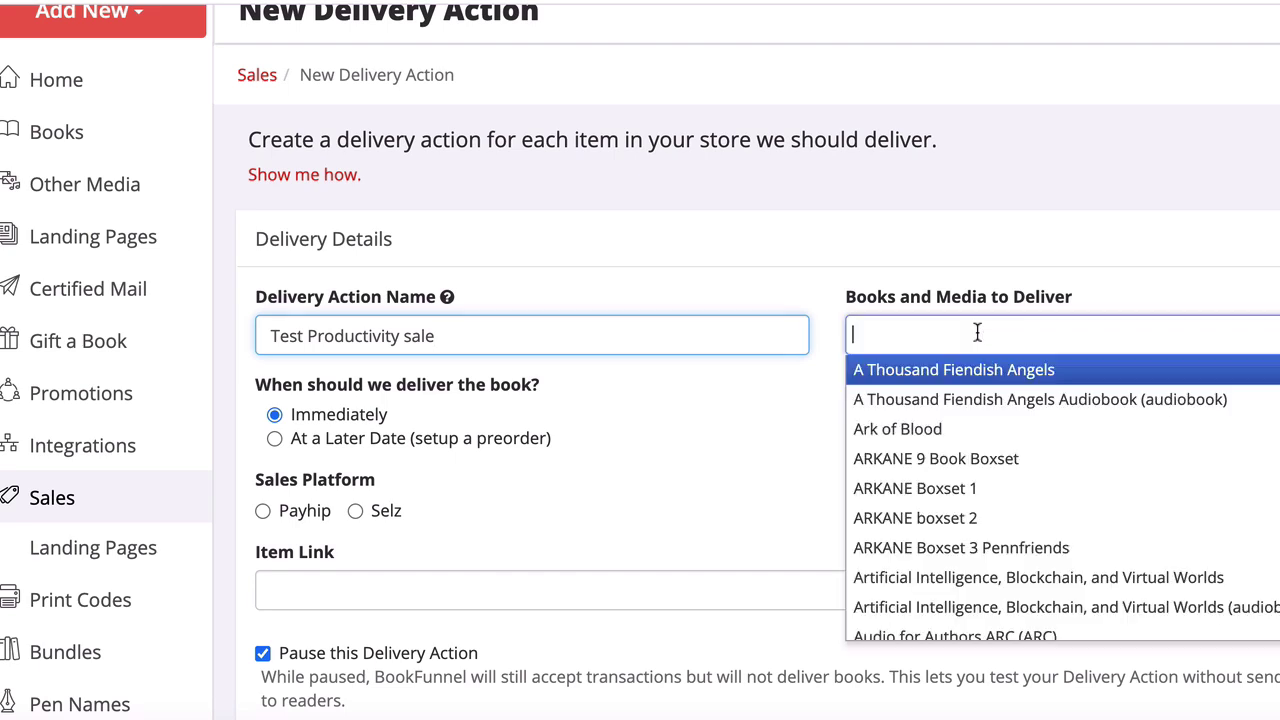
scroll(1014, 491, "down", 10)
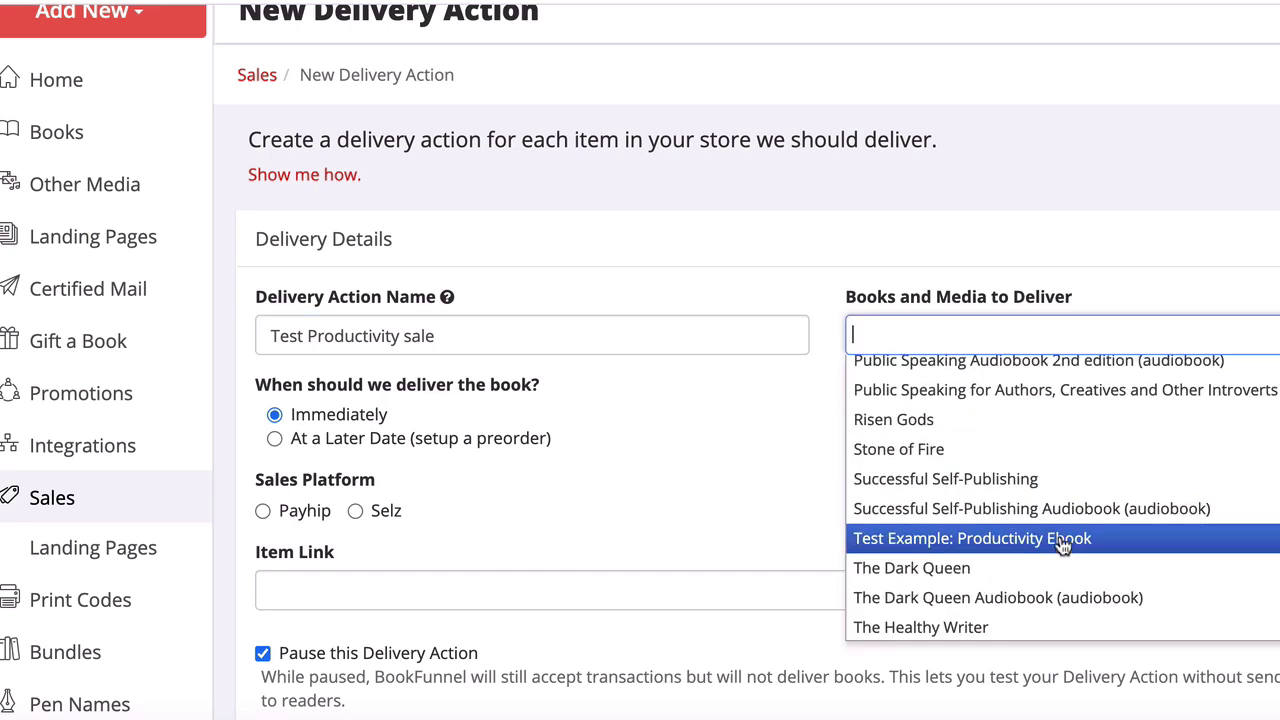
left_click(1062, 540)
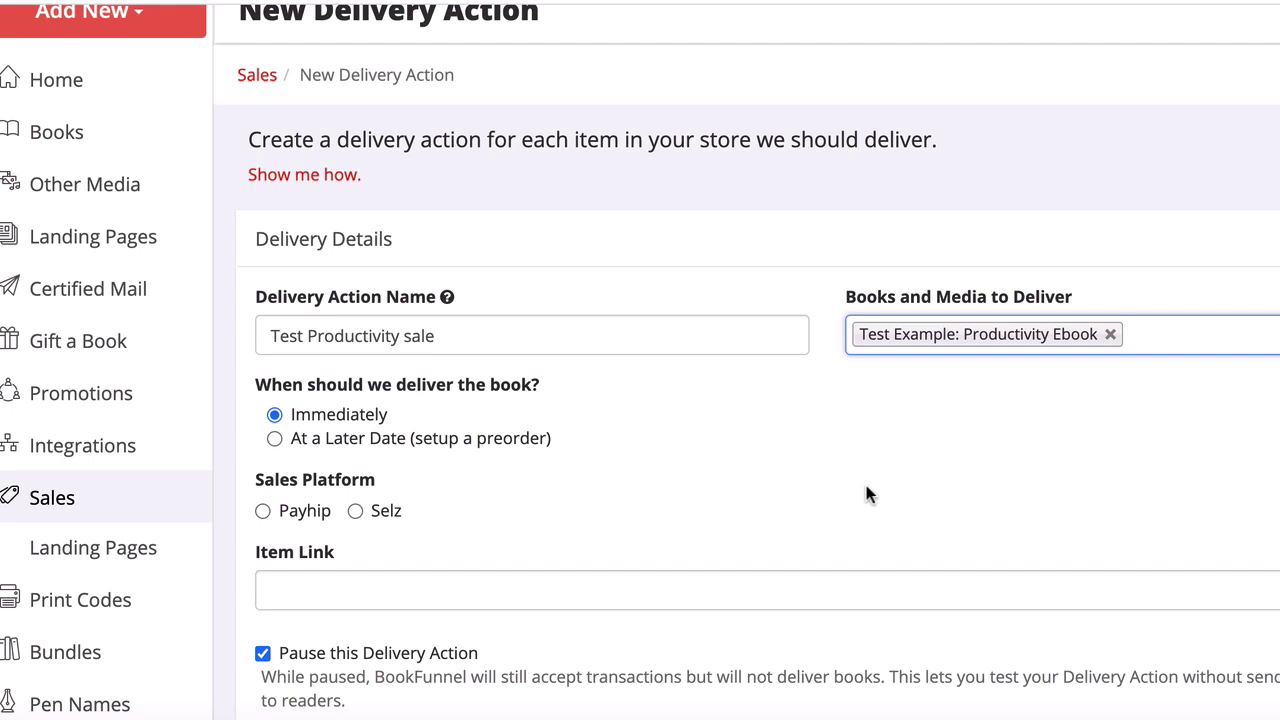
scroll(860, 485, "down", 1)
scroll(858, 486, "down", 1)
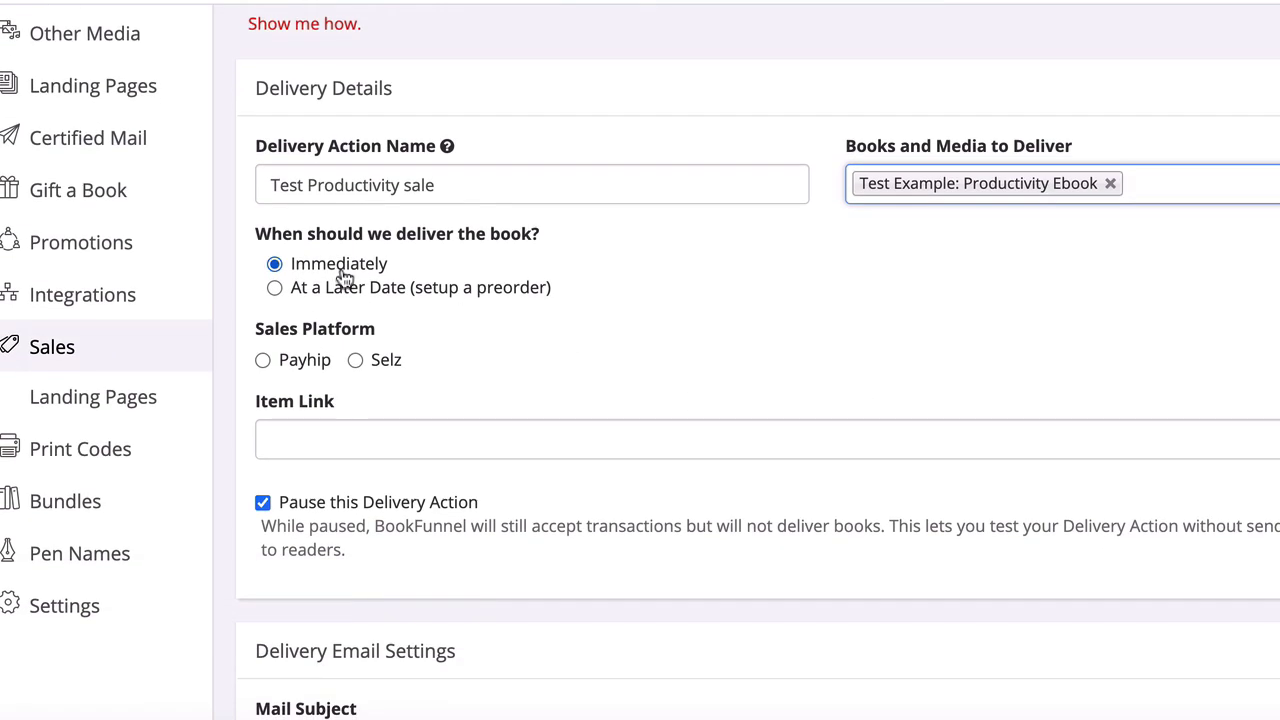
left_click(262, 361)
left_click(430, 440)
type("https://payhip.com/b/eq8S")
scroll(457, 333, "down", 1)
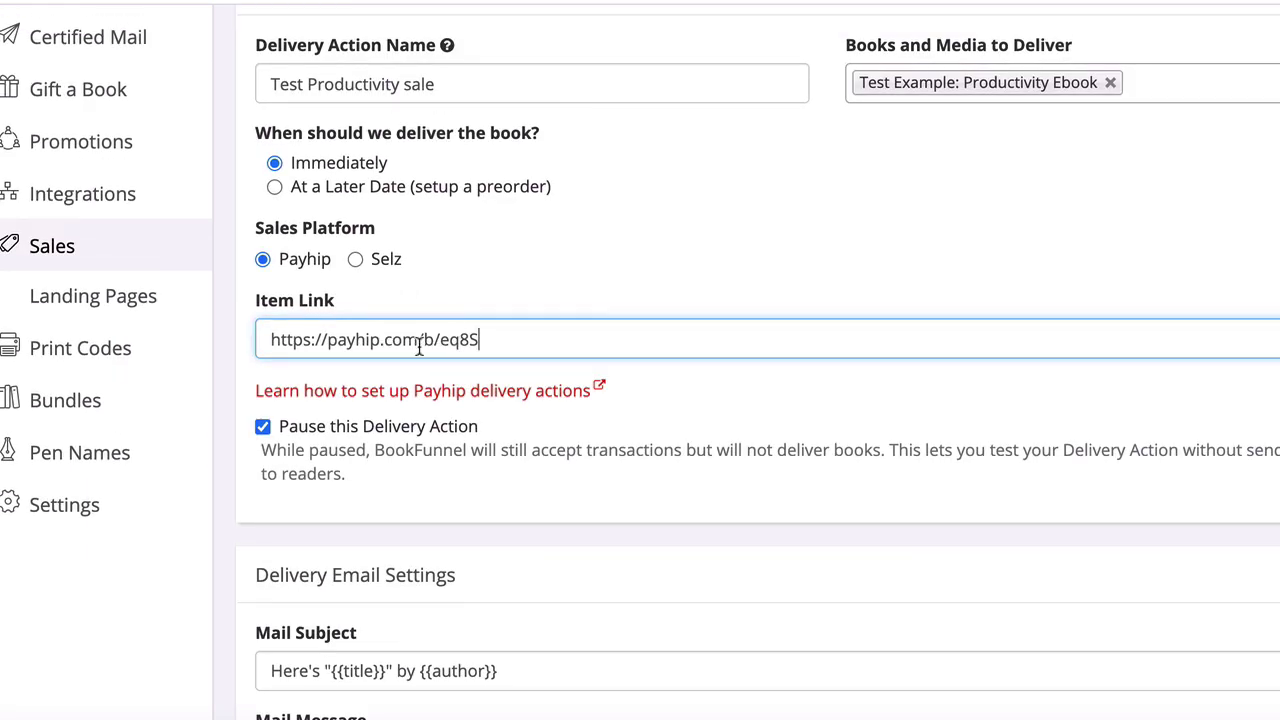
left_click(261, 425)
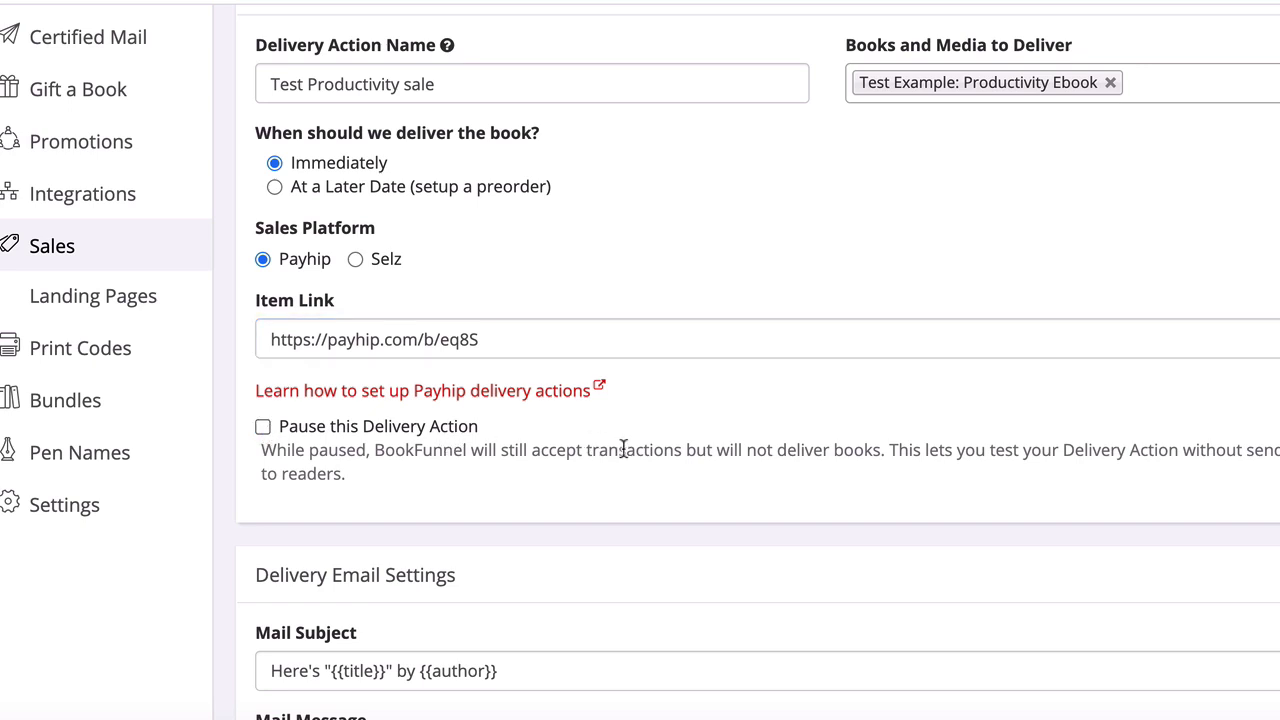
Review the delivery email and delivery page settings, keep their defaults, and save and close the delivery action
scroll(622, 447, "down", 2)
scroll(622, 443, "down", 1)
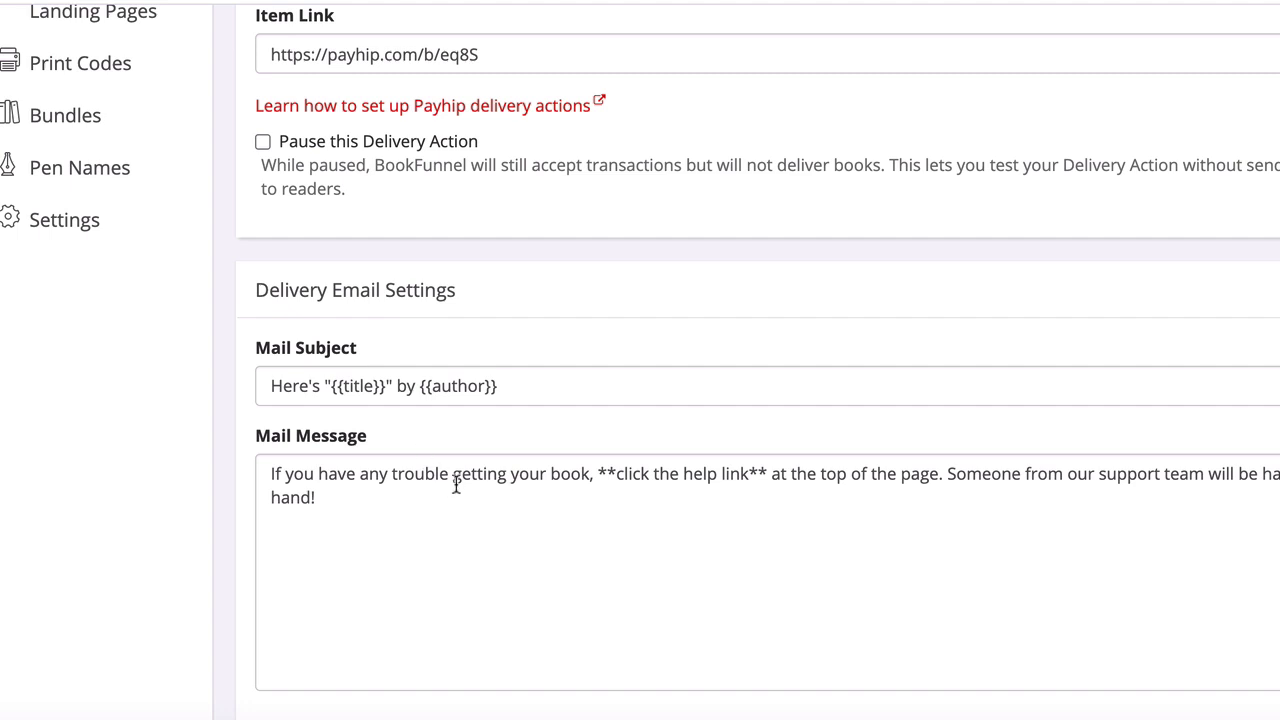
scroll(456, 484, "down", 1)
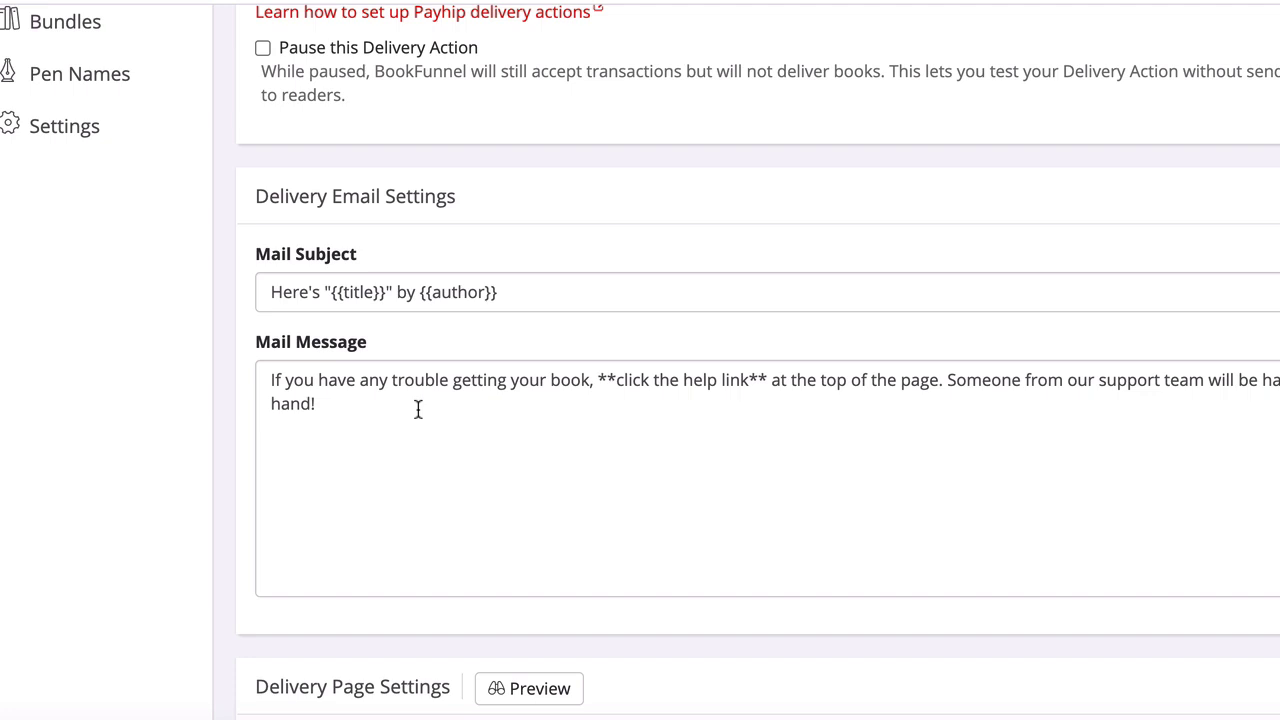
scroll(418, 408, "down", 4)
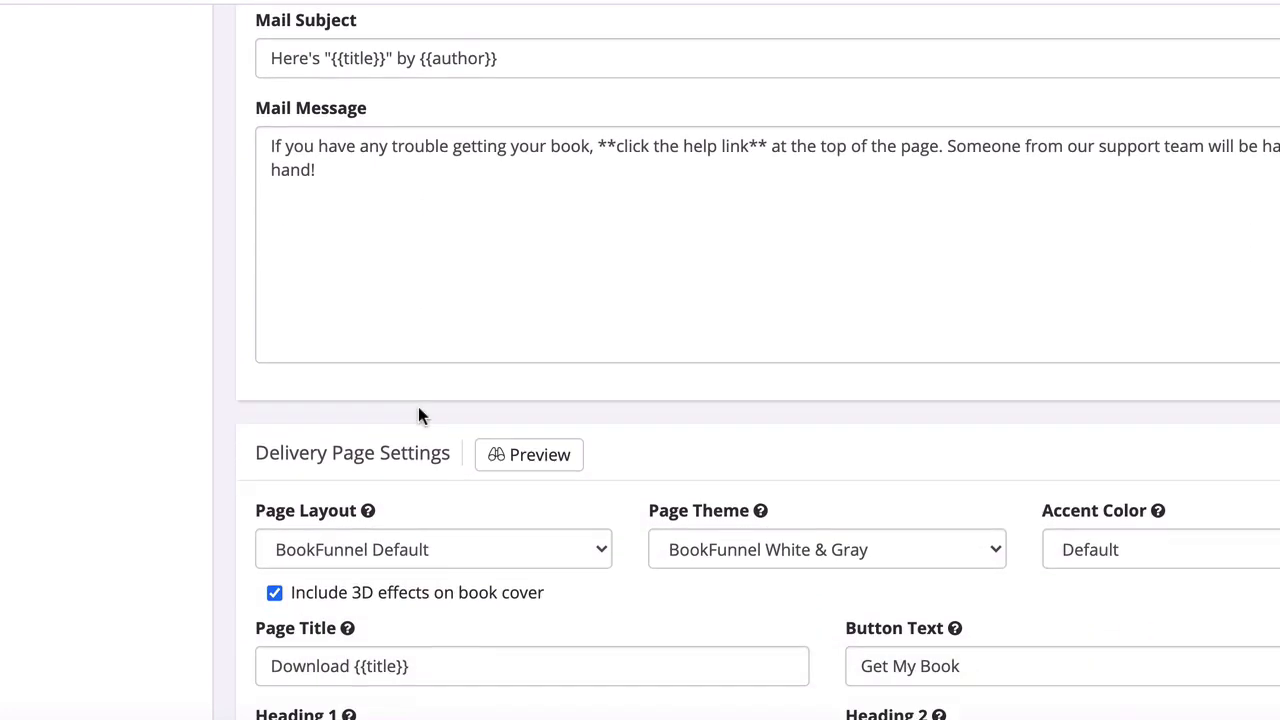
scroll(418, 408, "down", 2)
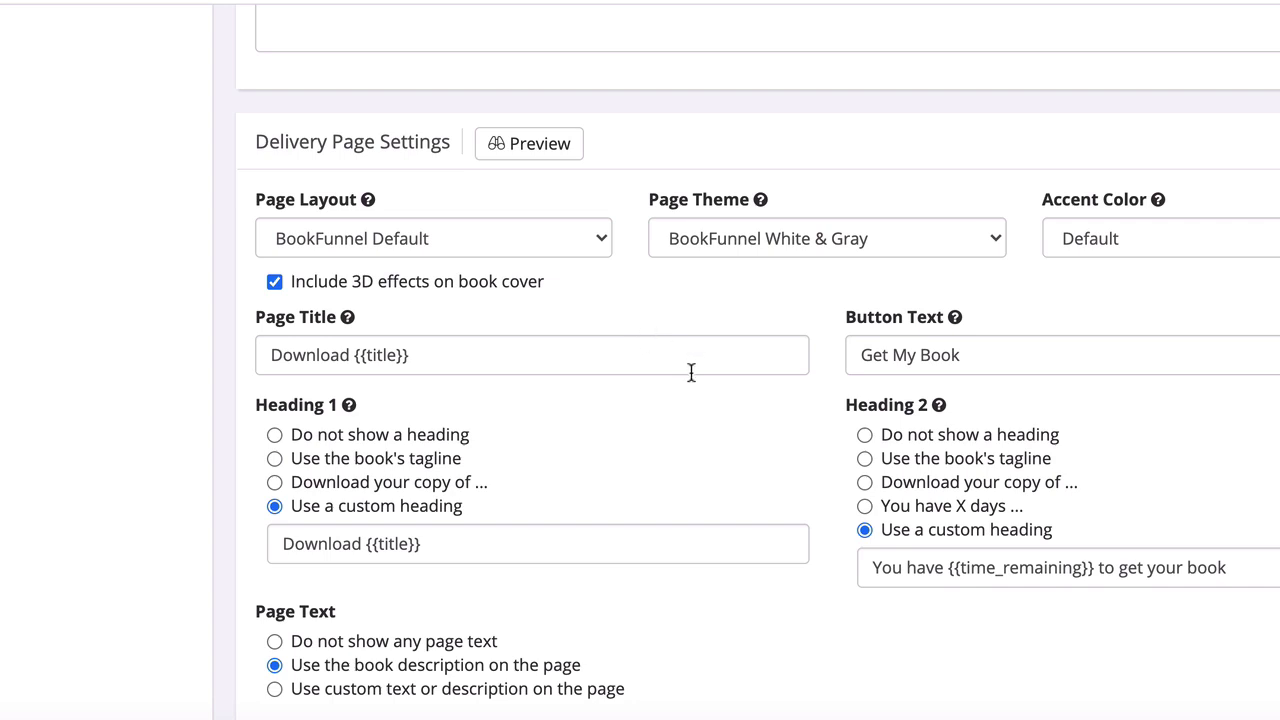
scroll(688, 375, "down", 4)
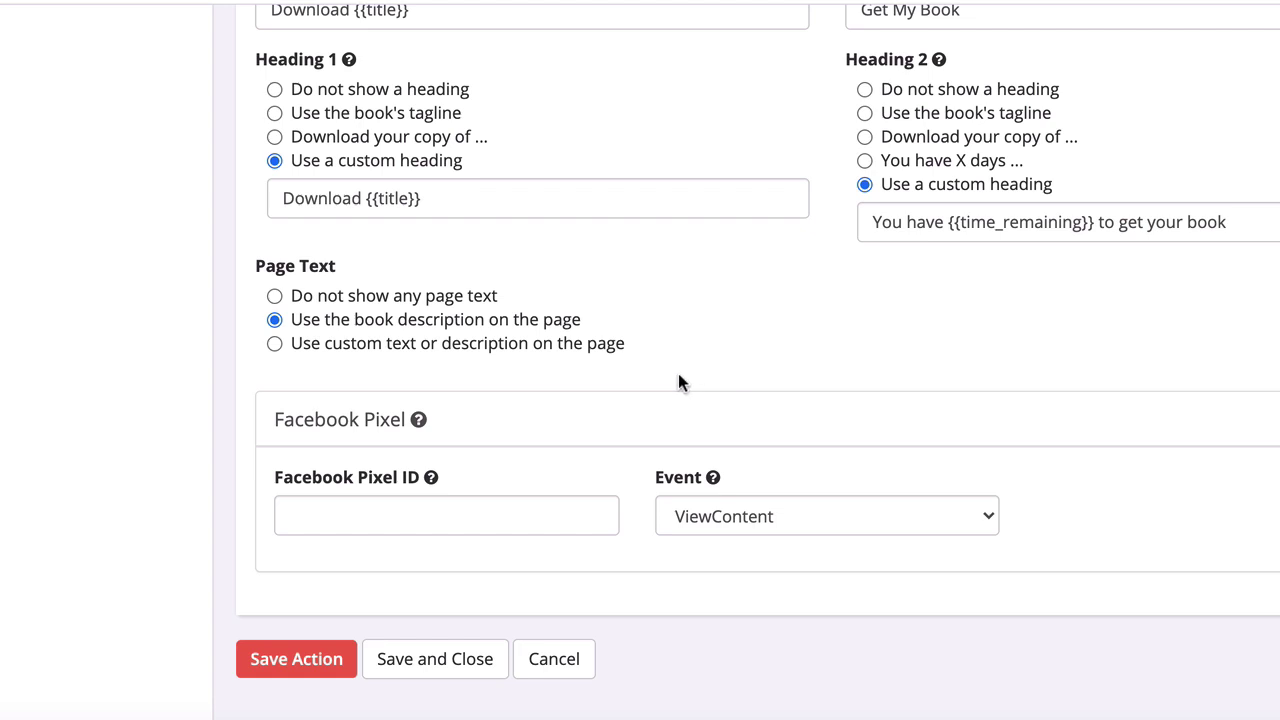
left_click(470, 662)
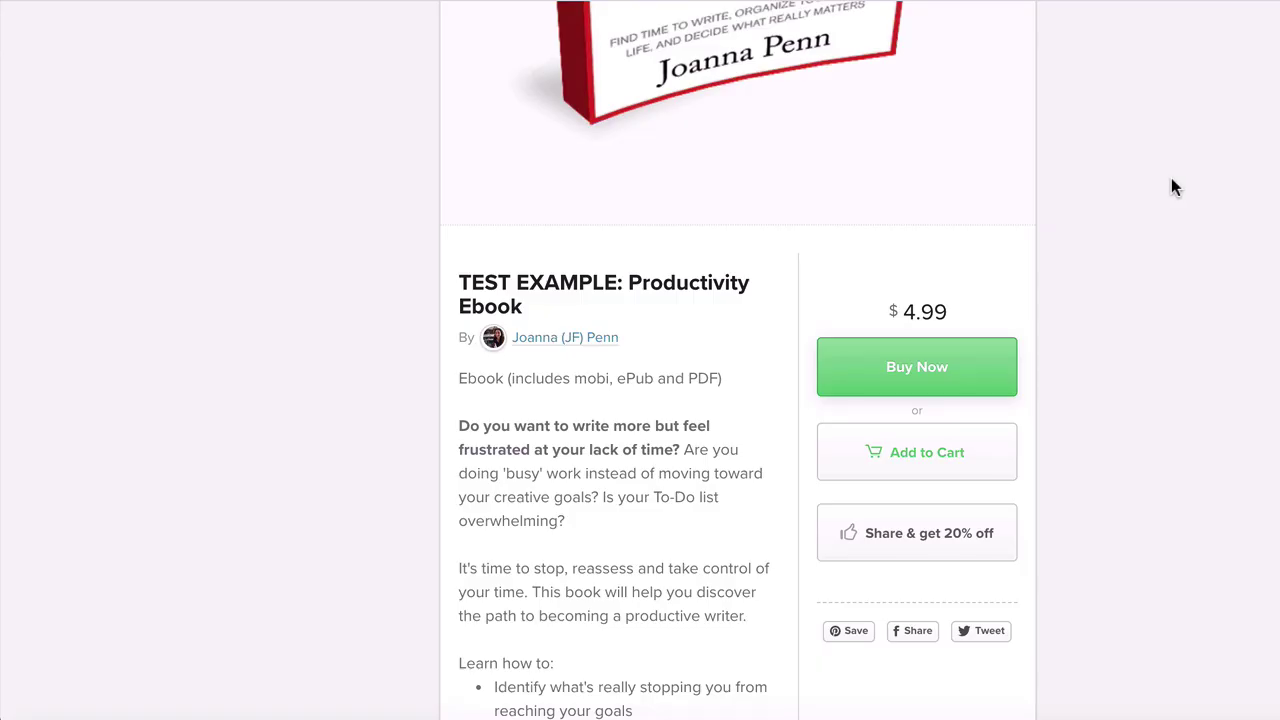
Make a test purchase of the ebook from its Payhip product page, applying a coupon, and proceed to the download
scroll(1172, 182, "down", 2)
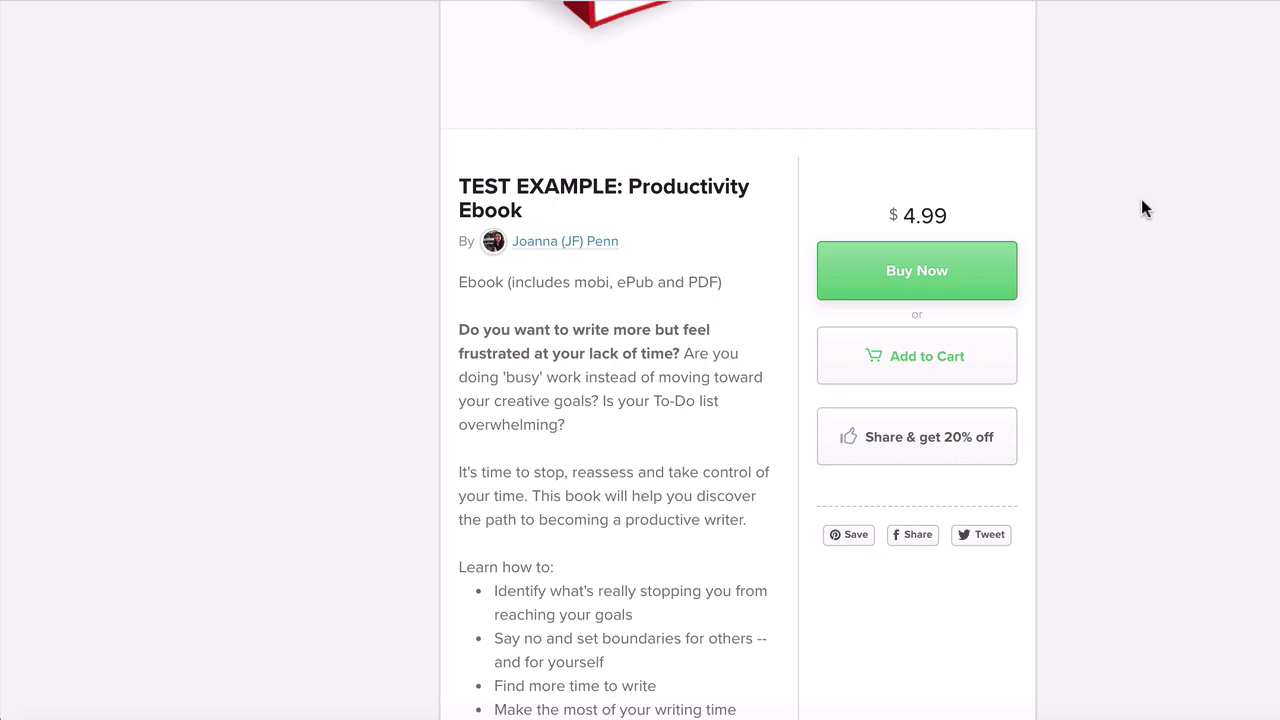
left_click(918, 273)
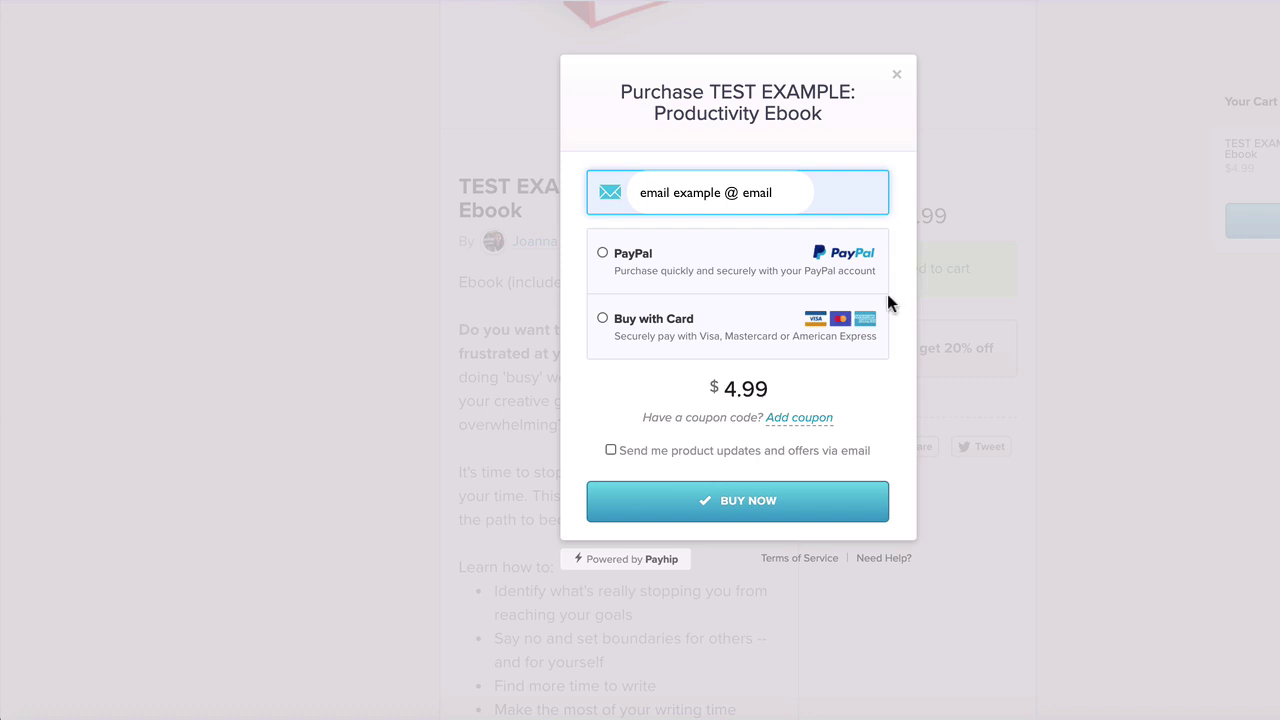
left_click(813, 421)
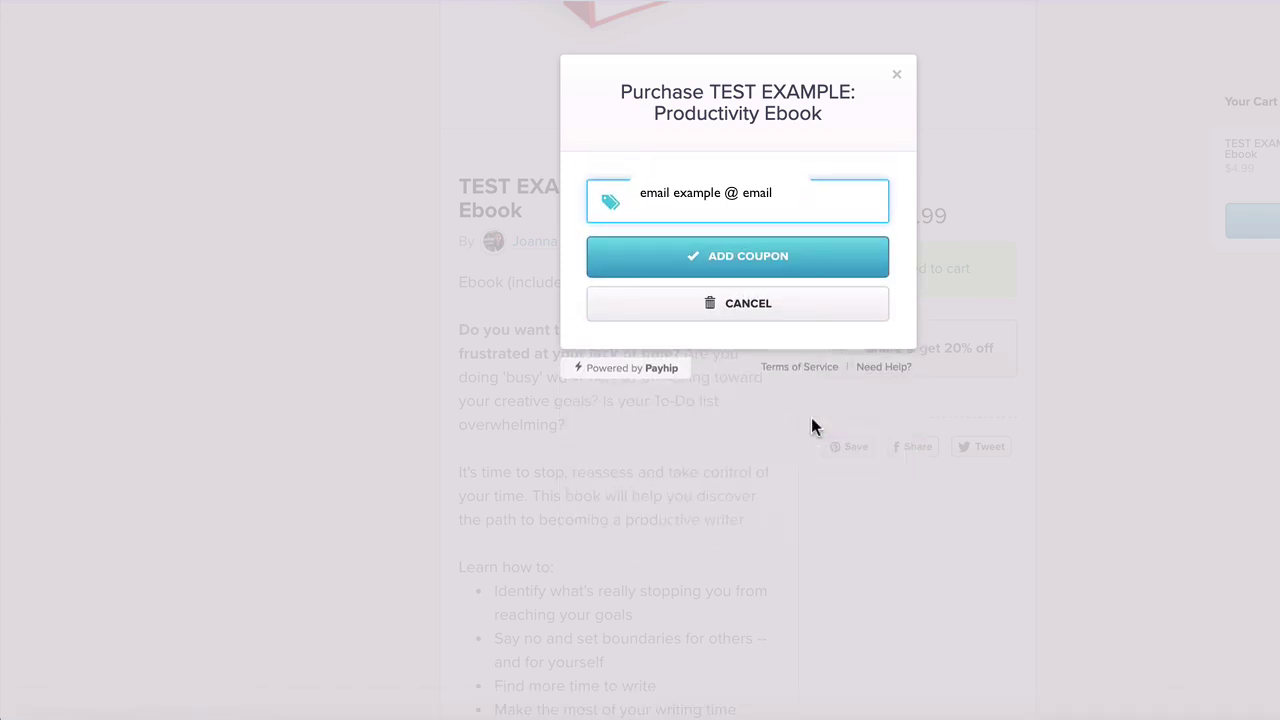
left_click(734, 256)
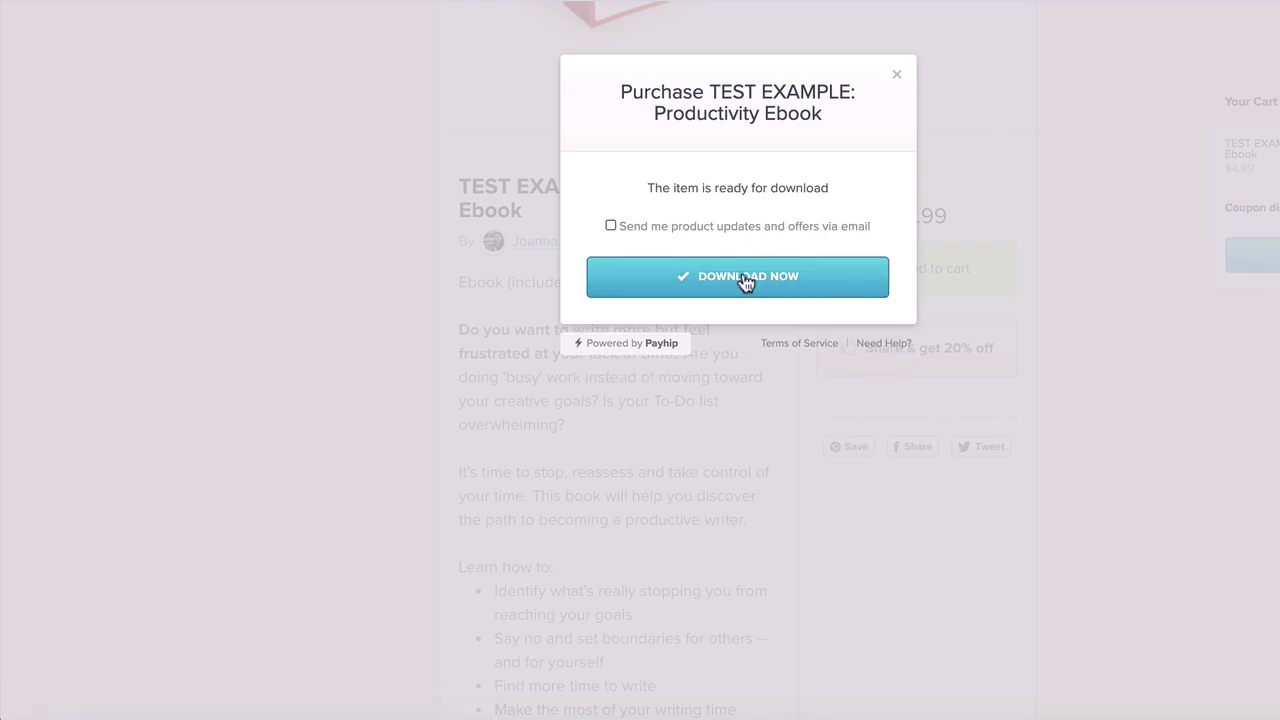
left_click(746, 284)
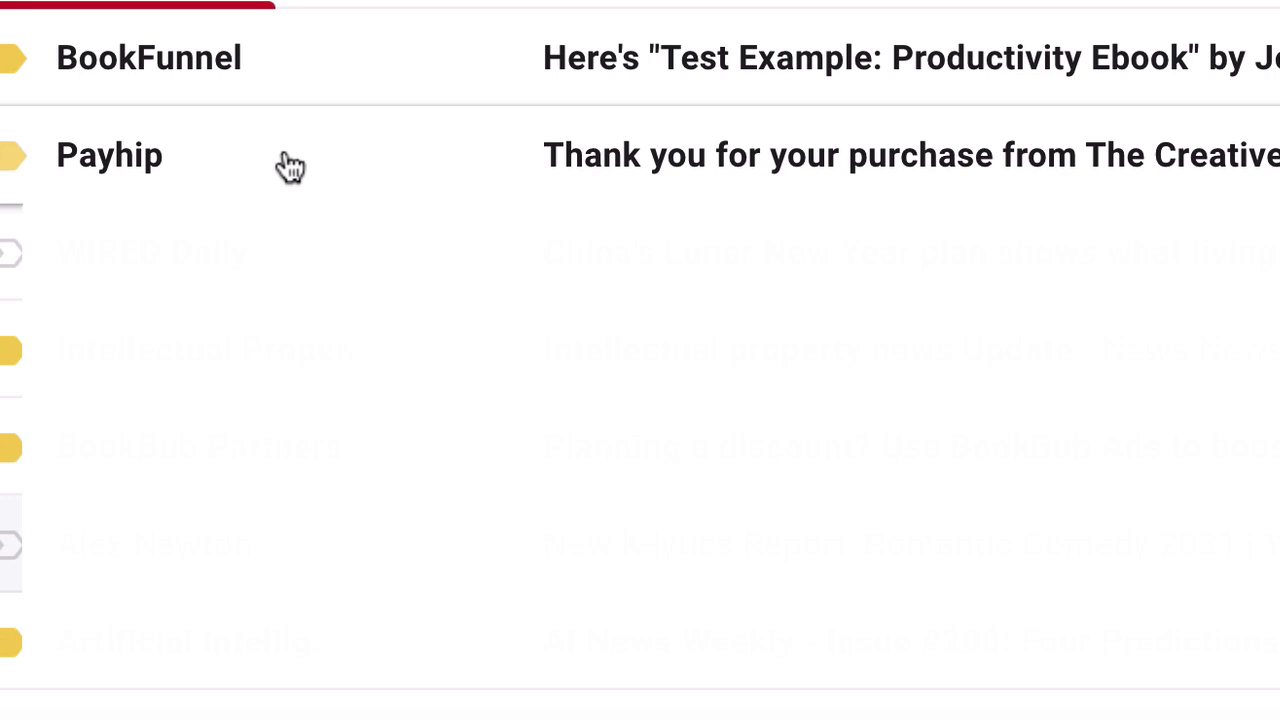
Open the Payhip purchase email in the inbox and read through its download link, order summary and thank-you message
left_click(300, 167)
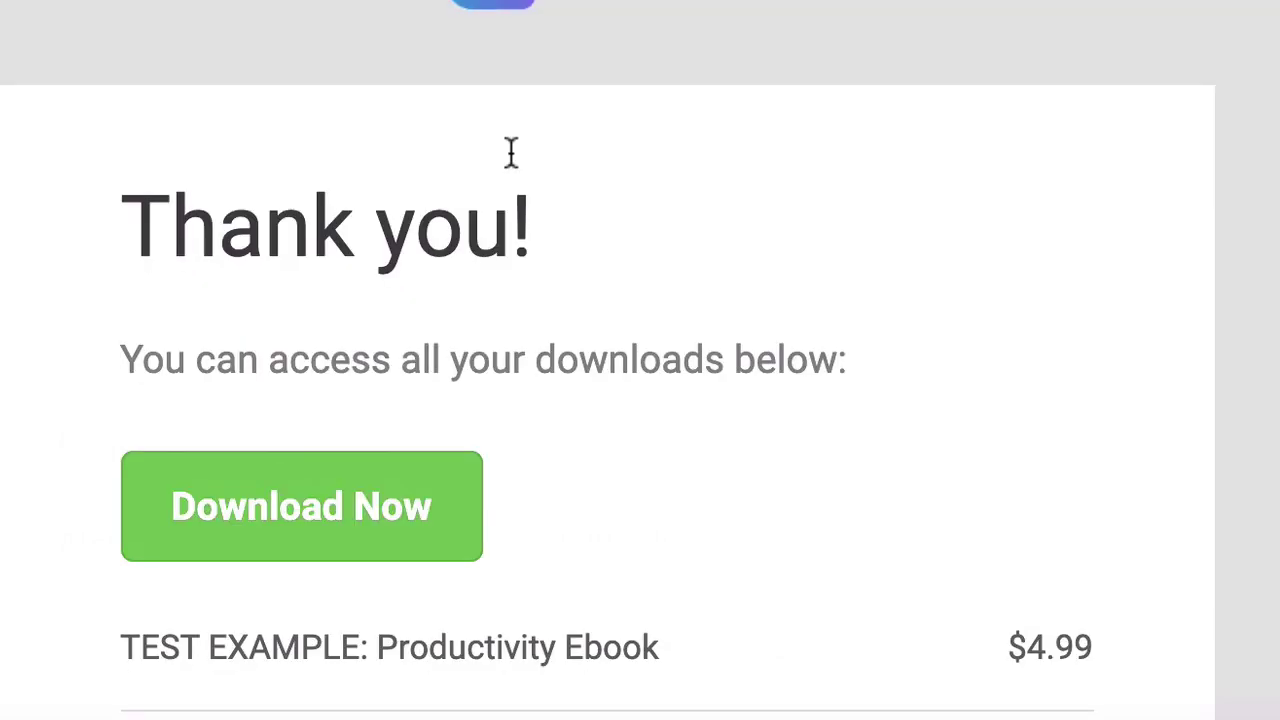
scroll(508, 151, "down", 3)
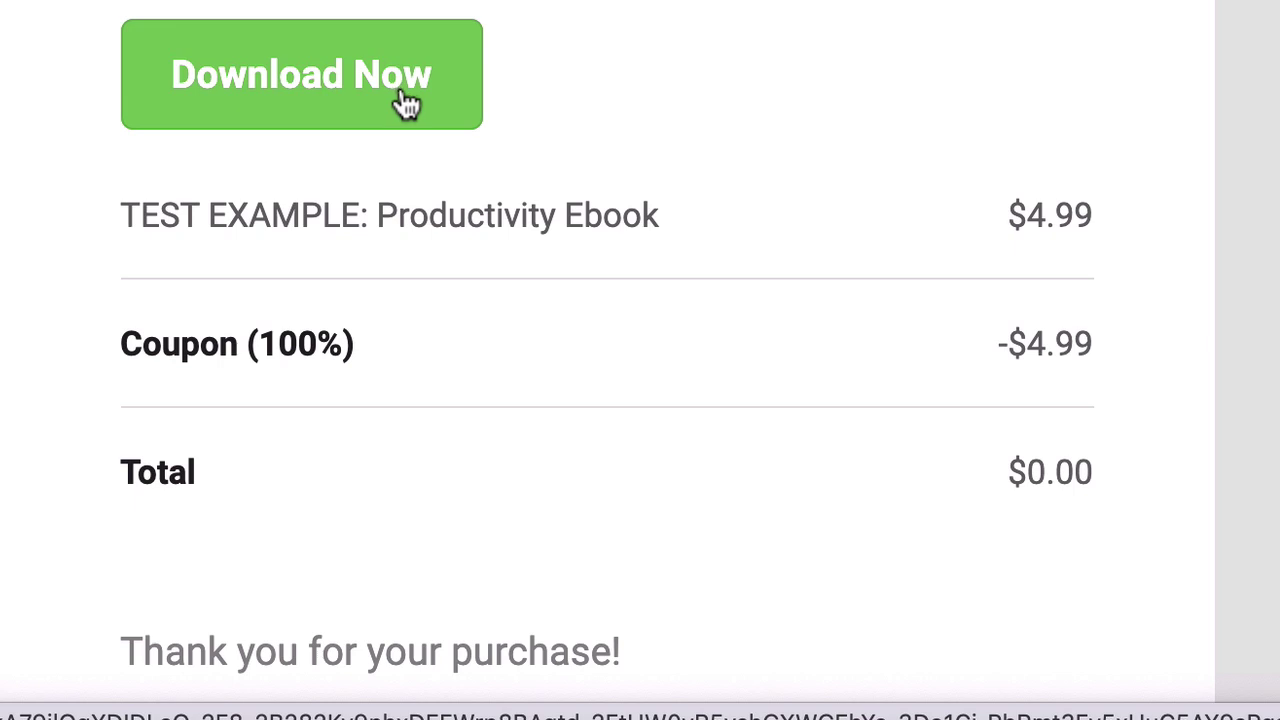
scroll(404, 95, "down", 5)
scroll(404, 100, "down", 8)
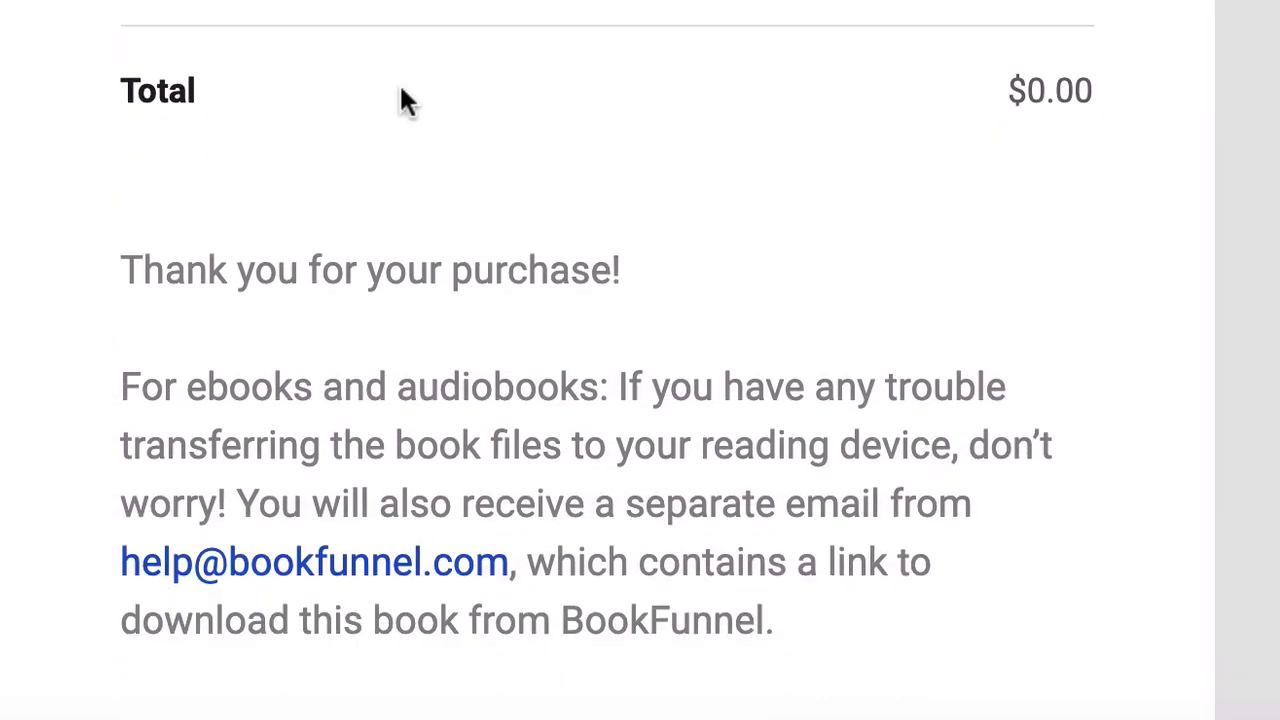
scroll(399, 85, "down", 3)
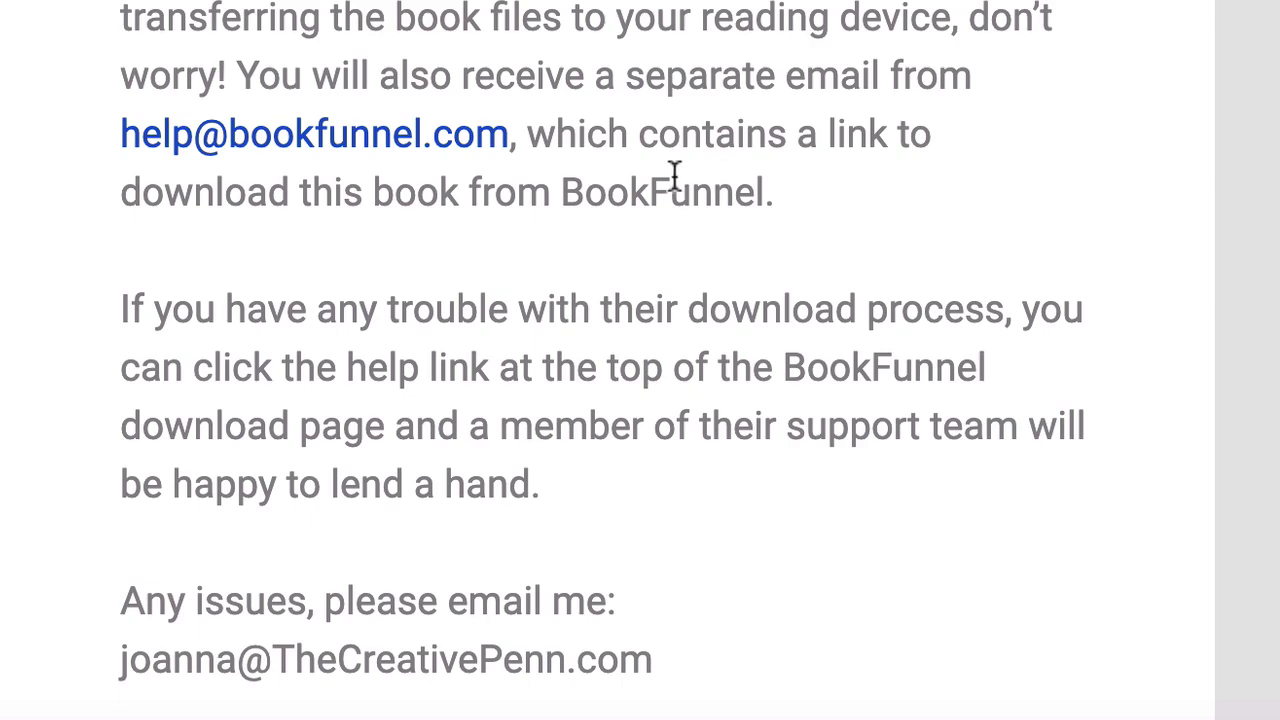
scroll(674, 177, "down", 4)
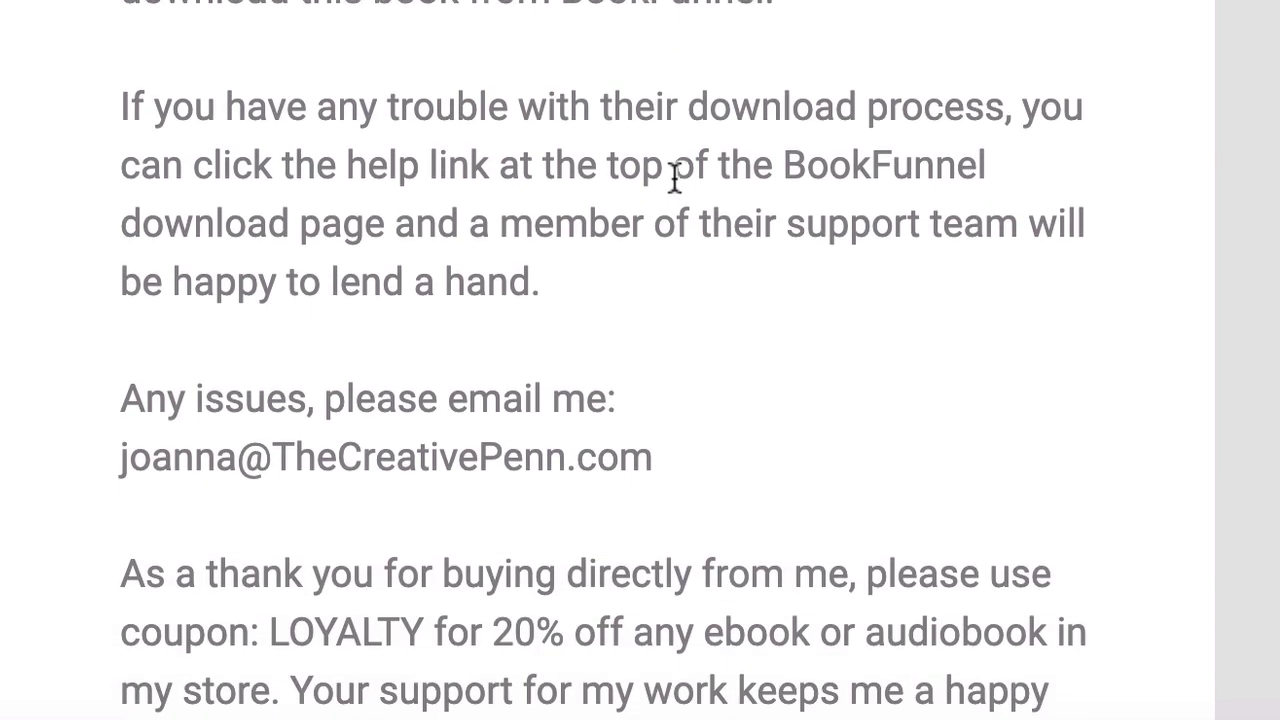
scroll(674, 177, "up", 9)
scroll(674, 177, "up", 8)
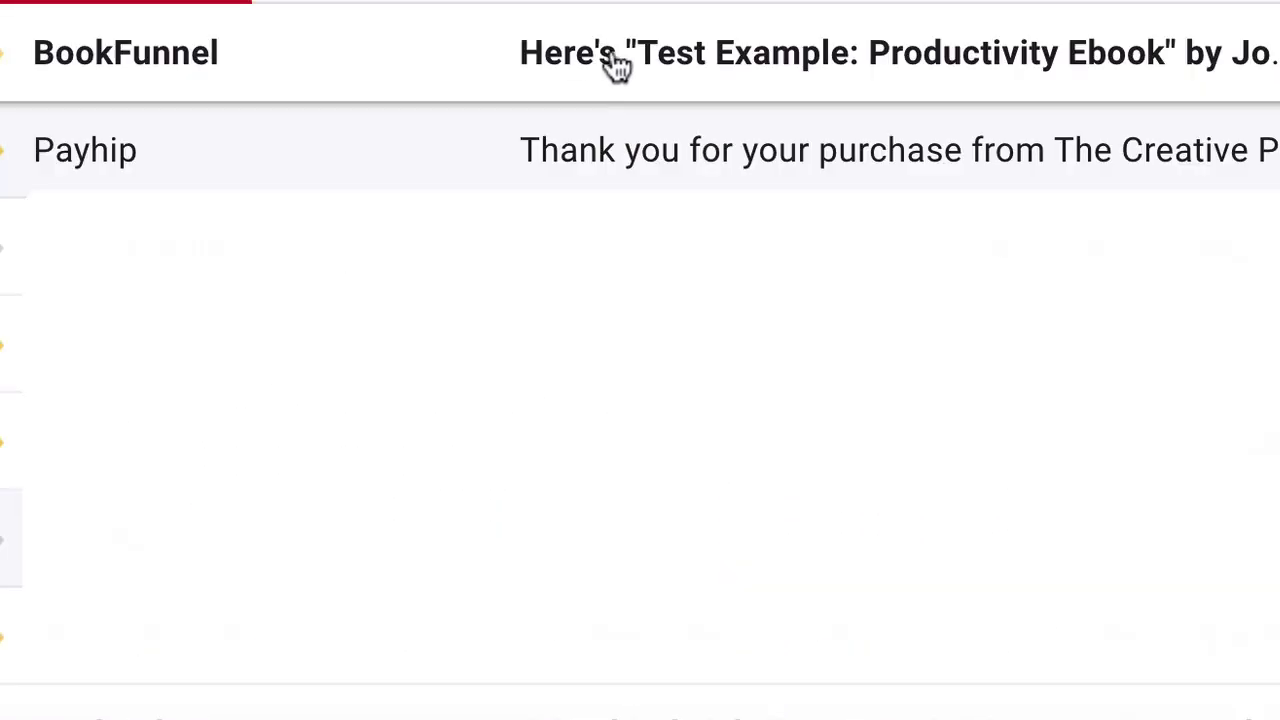
Open the BookFunnel delivery email for the test ebook and examine its download link and help text
left_click(567, 66)
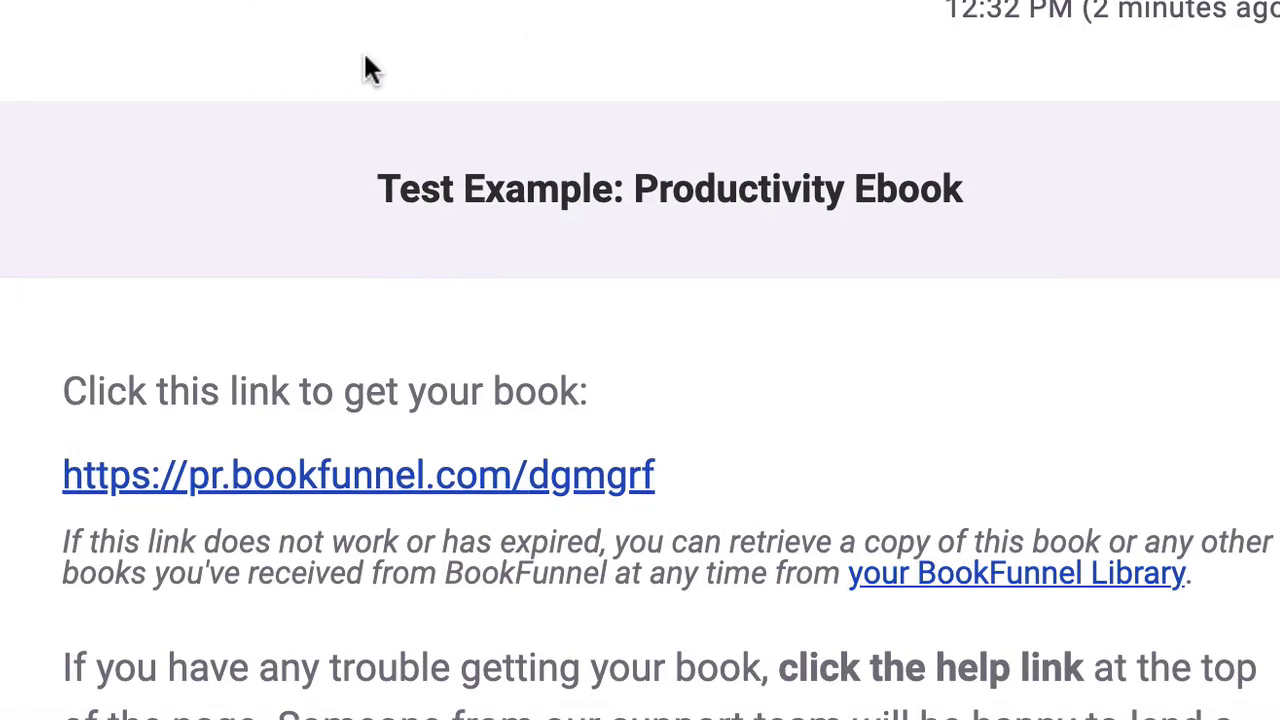
scroll(364, 58, "down", 3)
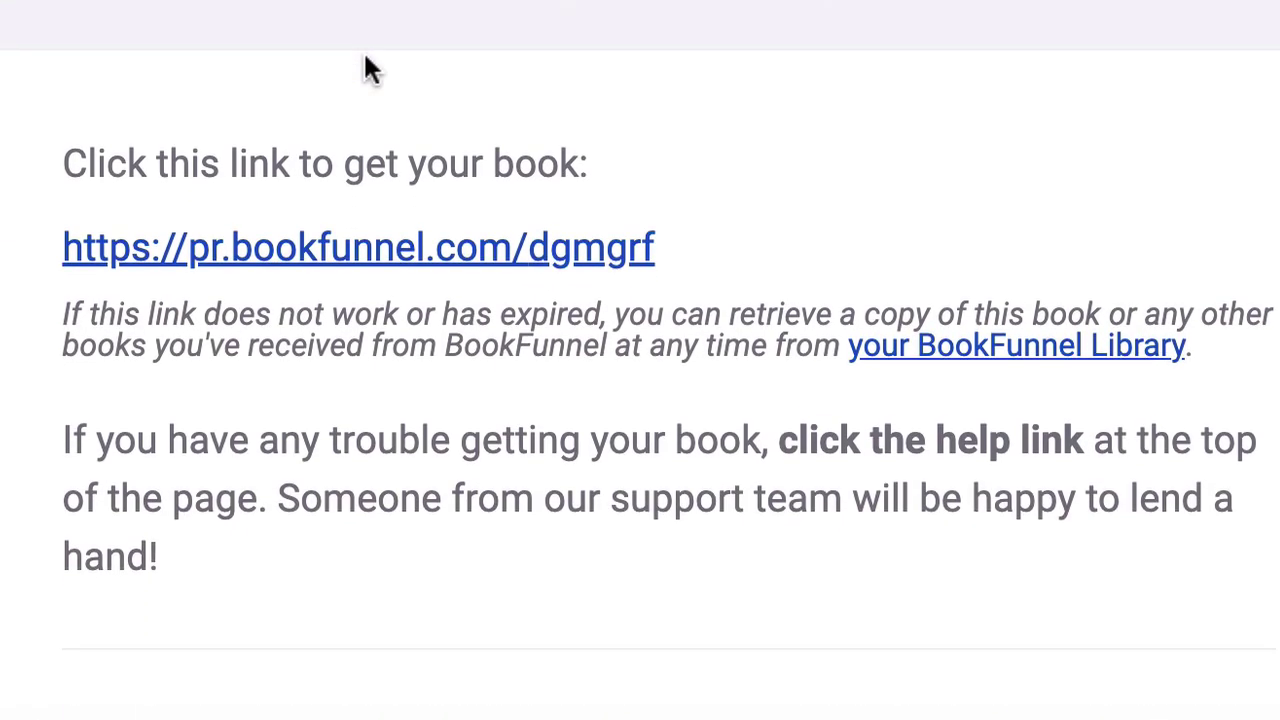
scroll(366, 65, "down", 2)
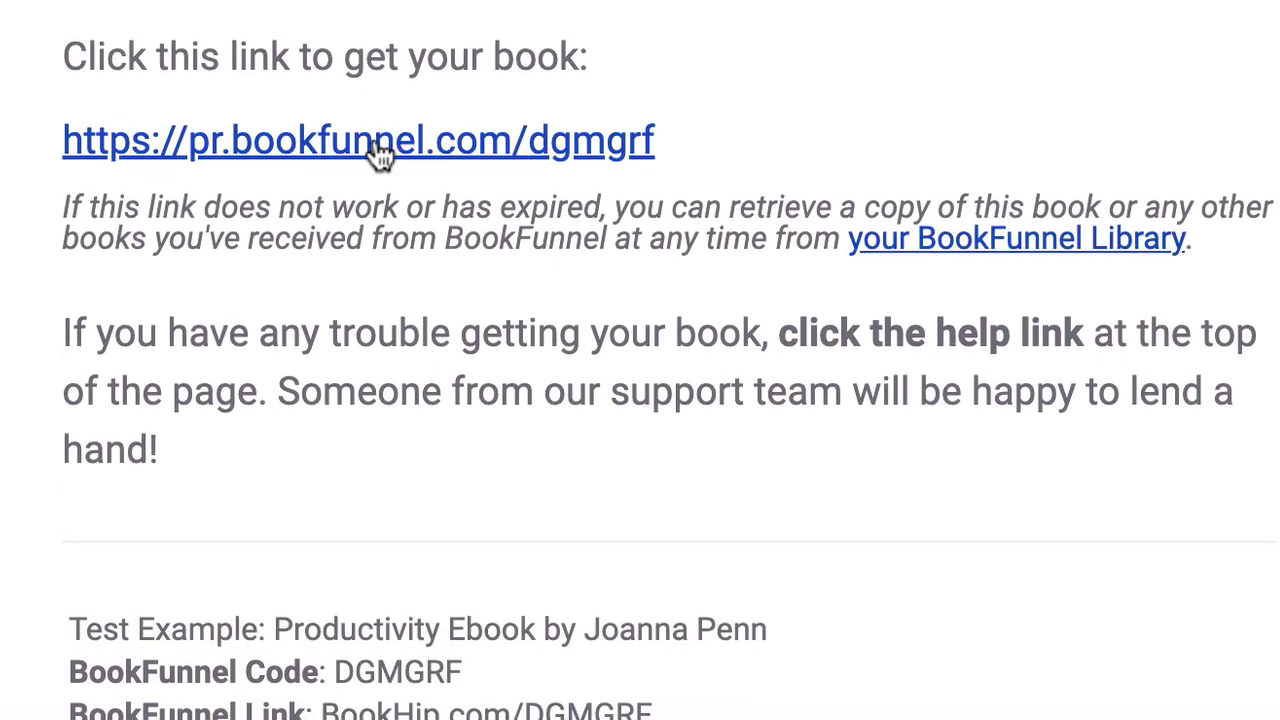
Open the test ebook's BookFunnel download page from the email link, examine the Kindle delivery options, and close the device chooser
left_click(380, 150)
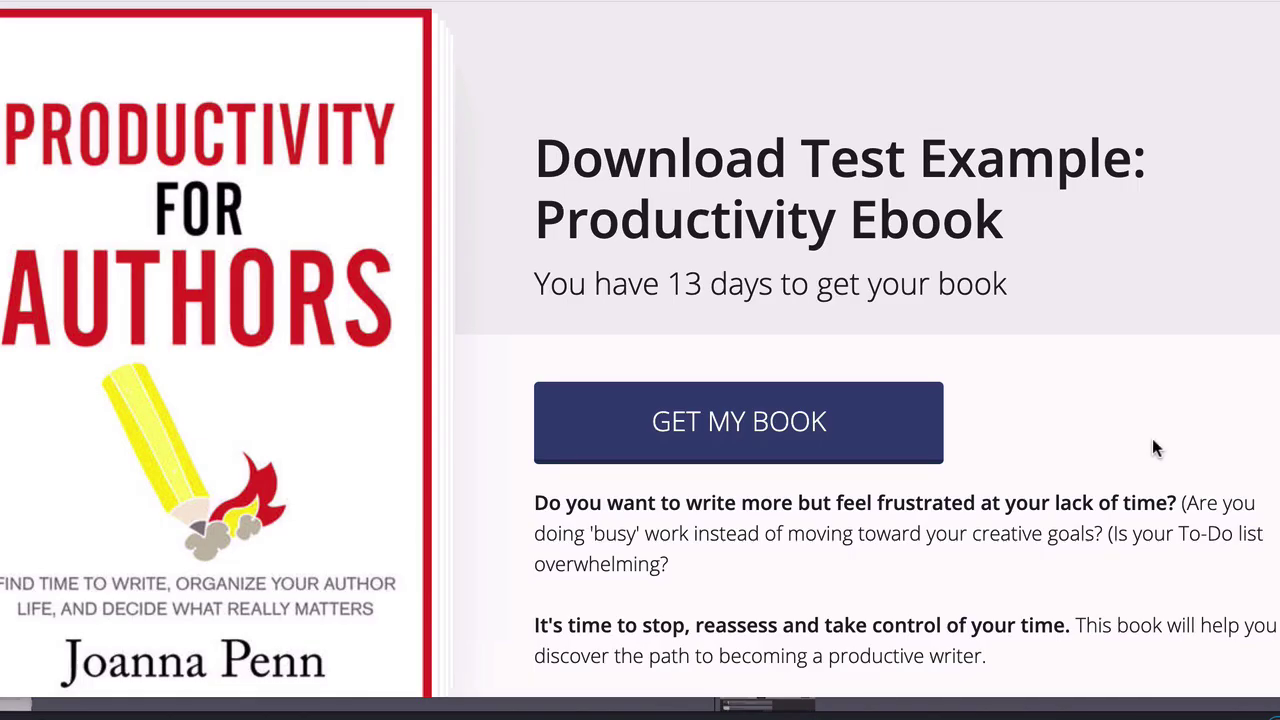
left_click(757, 428)
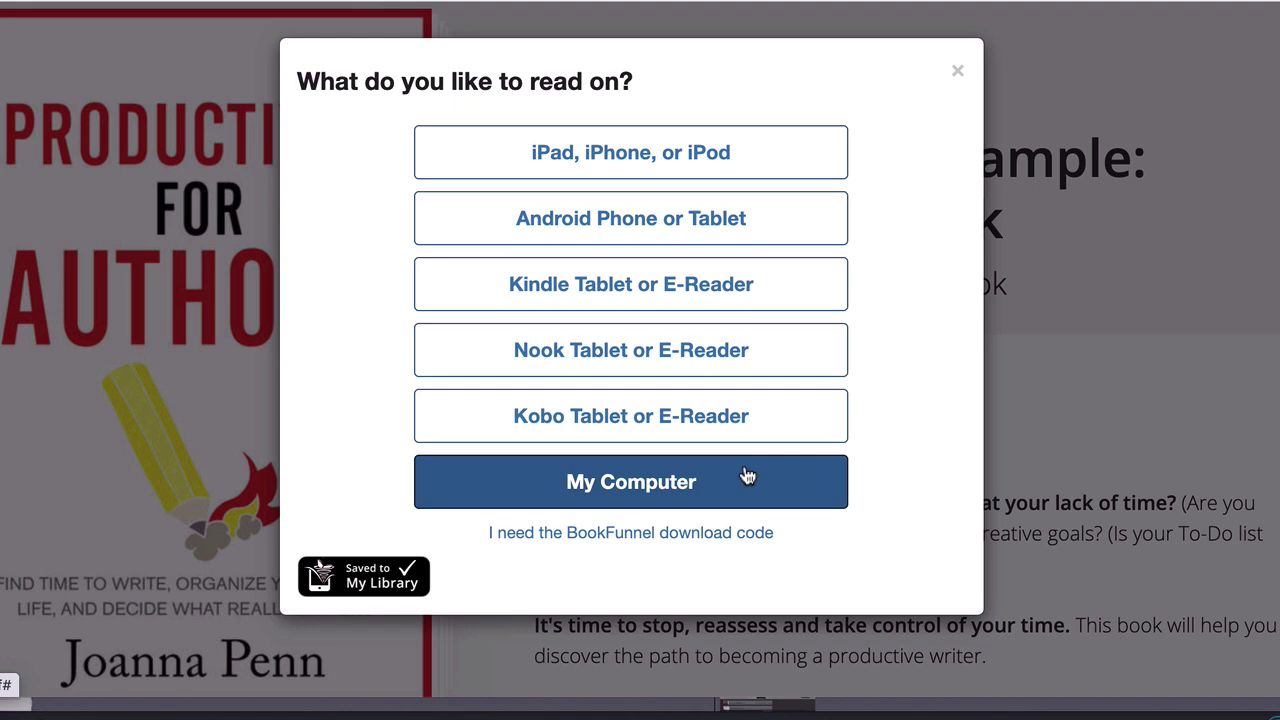
left_click(707, 288)
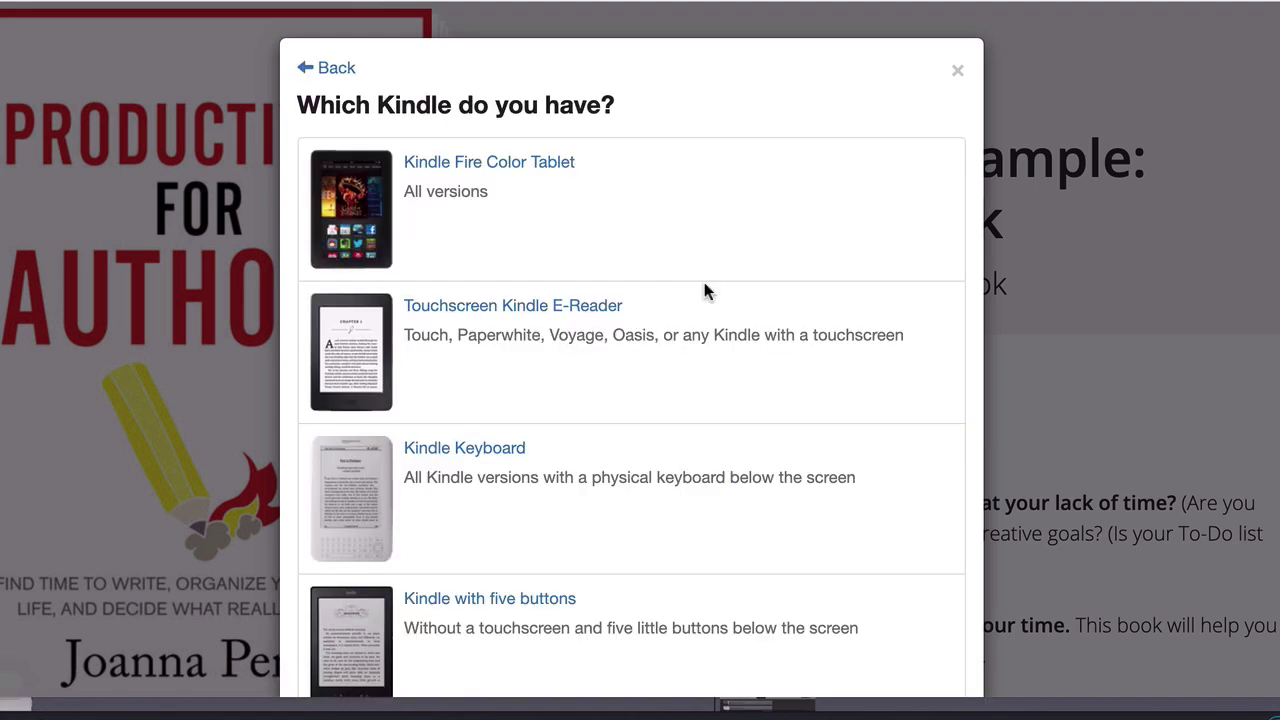
scroll(586, 400, "down", 3)
scroll(587, 397, "down", 3)
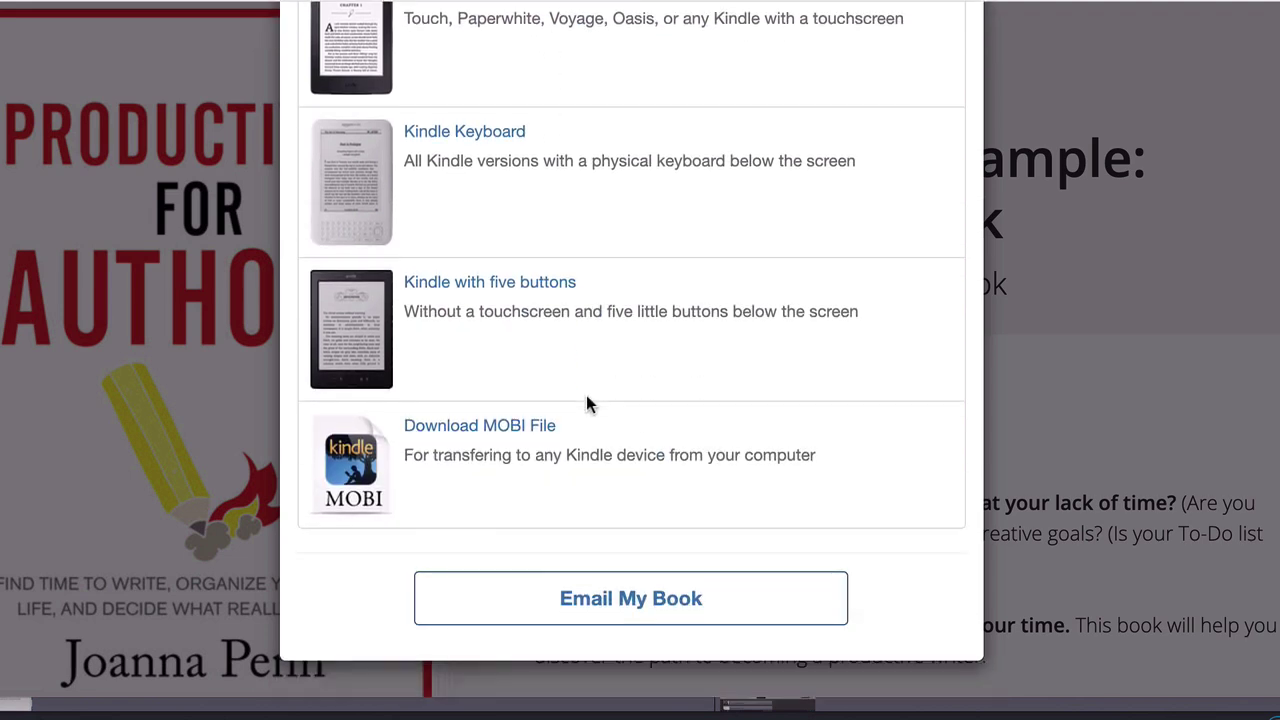
scroll(587, 397, "up", 6)
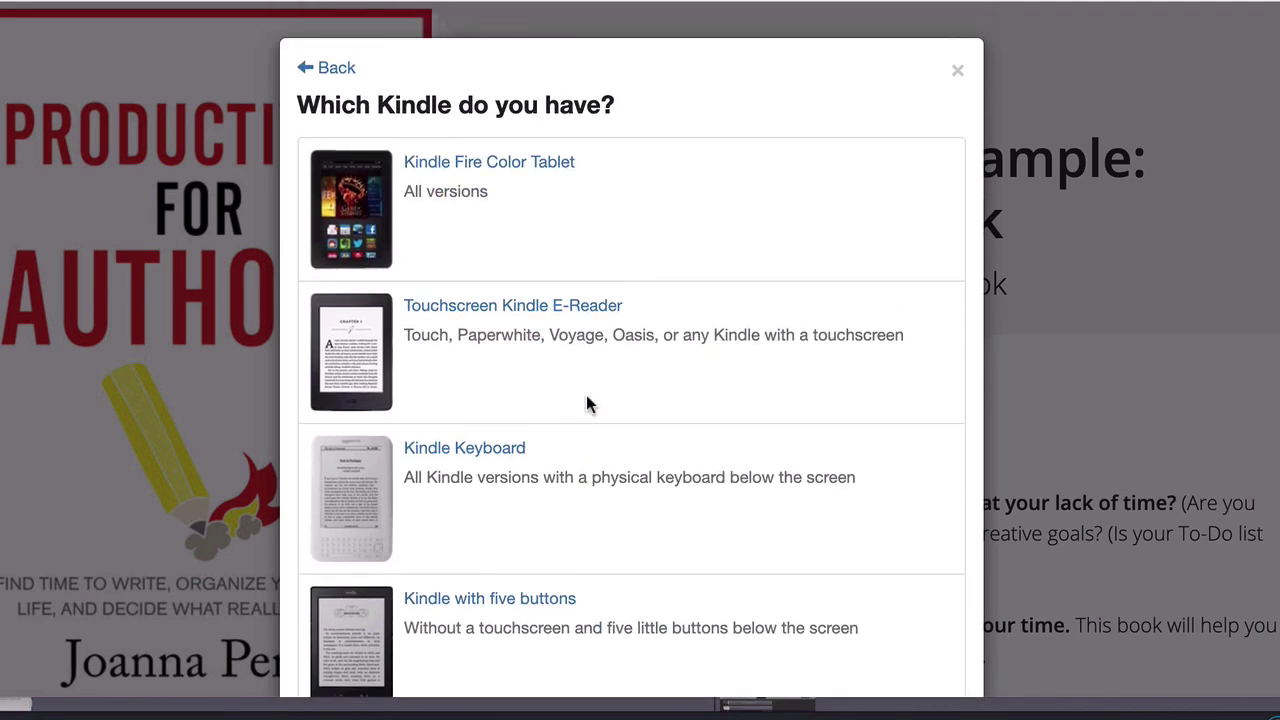
left_click(333, 67)
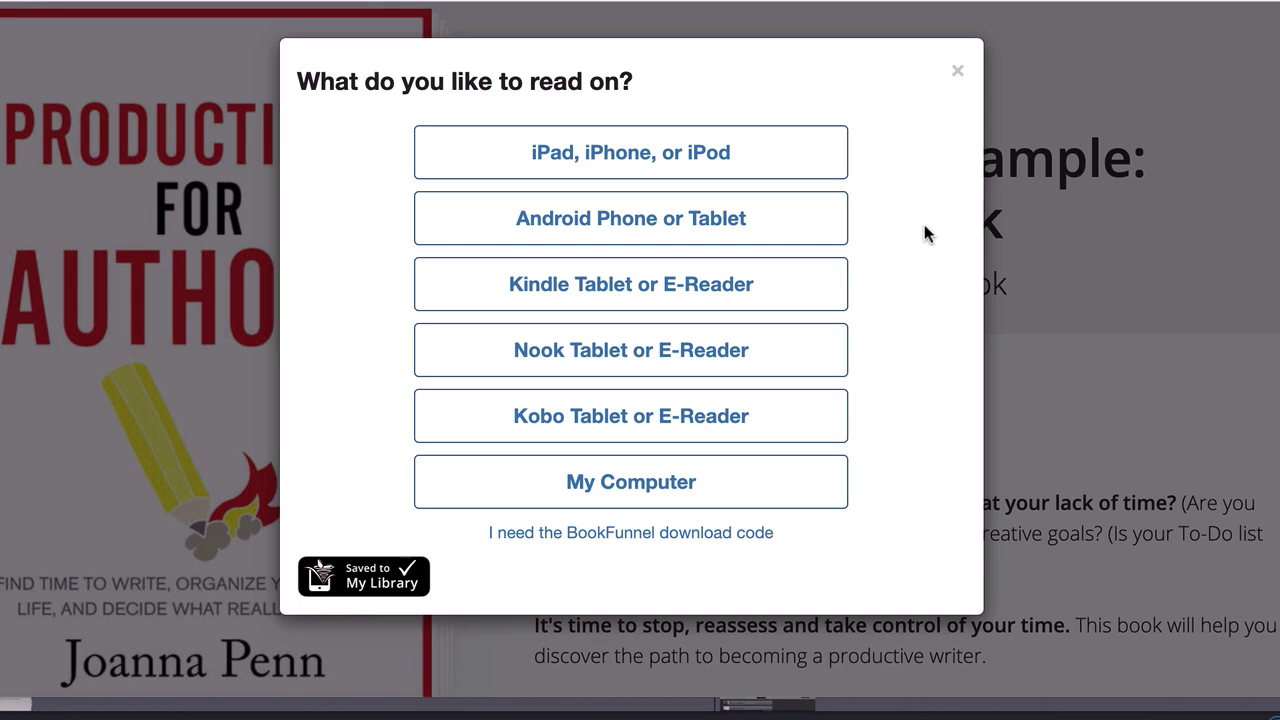
left_click(957, 77)
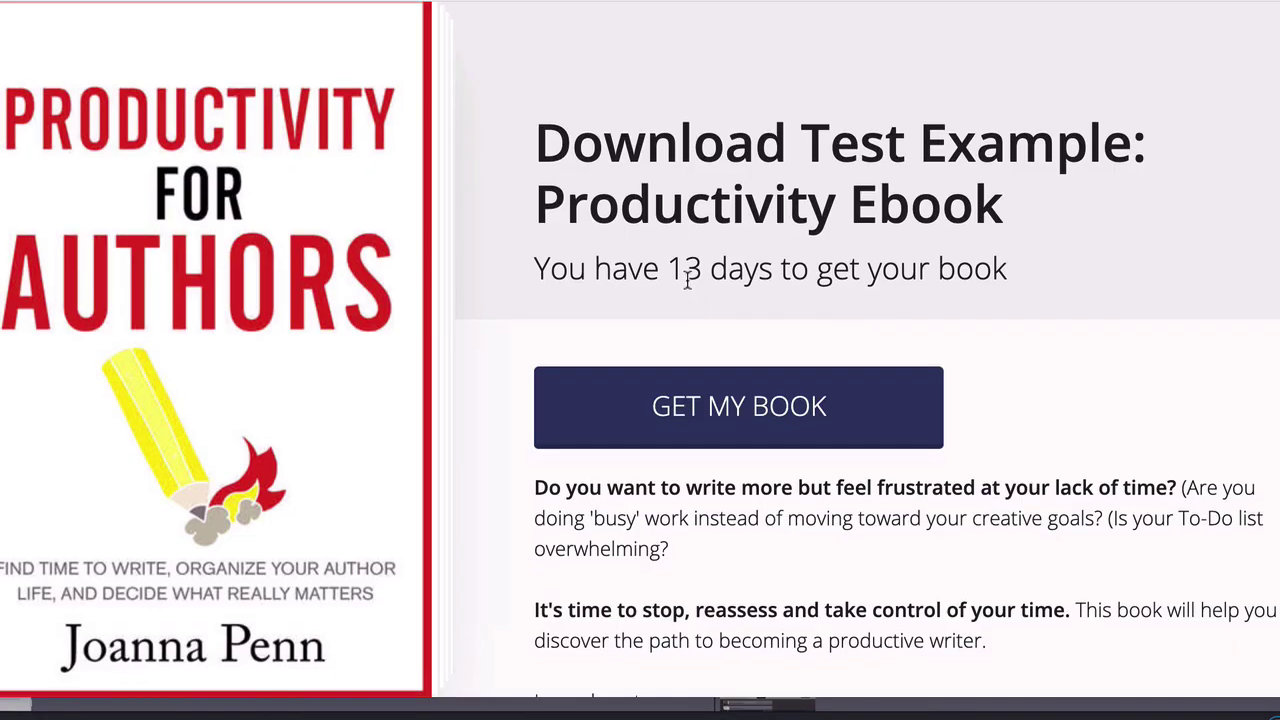
Read the book description on the download page, and review the Test Productivity sale details in BookFunnel
scroll(790, 312, "down", 2)
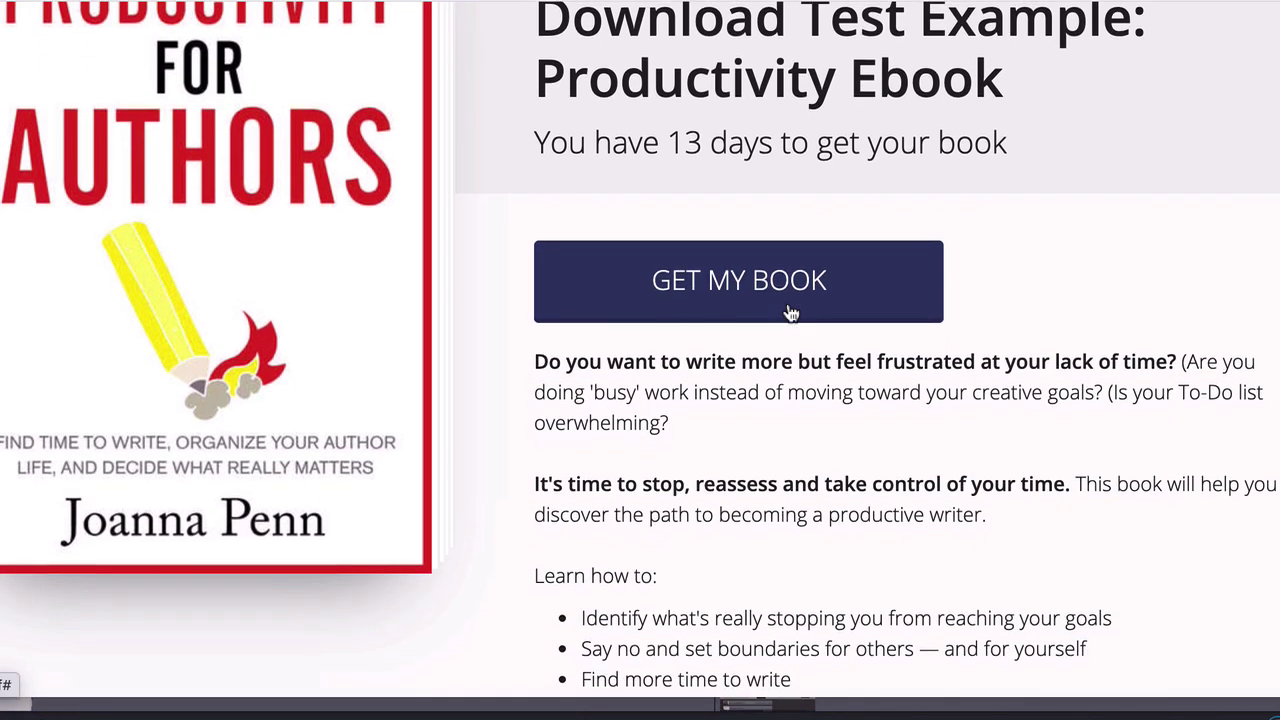
scroll(790, 314, "down", 2)
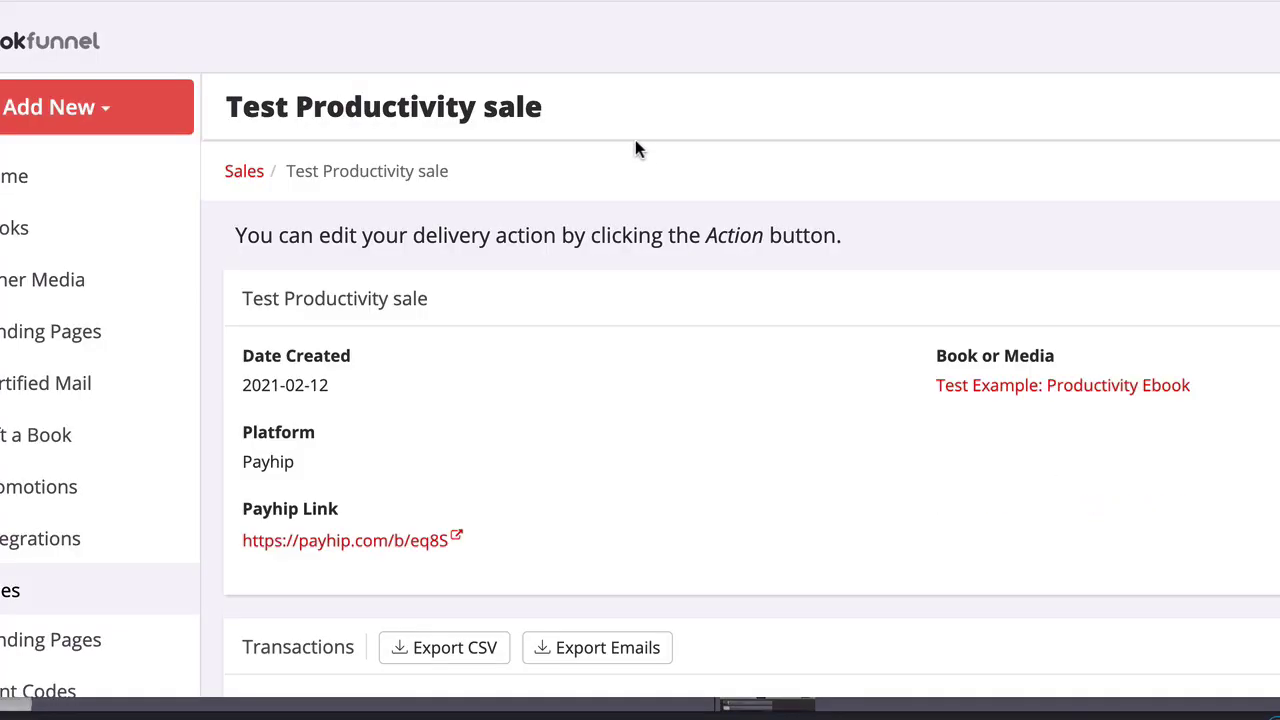
scroll(633, 139, "down", 1)
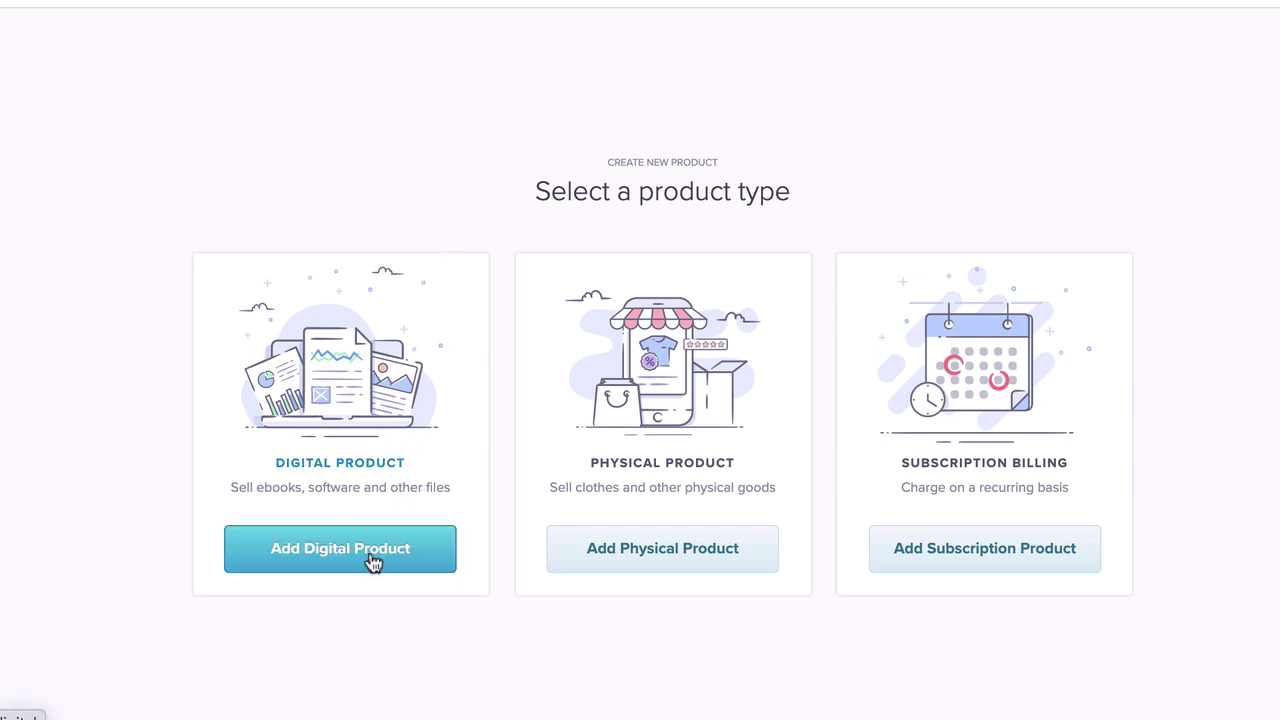
Switch to Payhip and start adding a new digital product
left_click(372, 563)
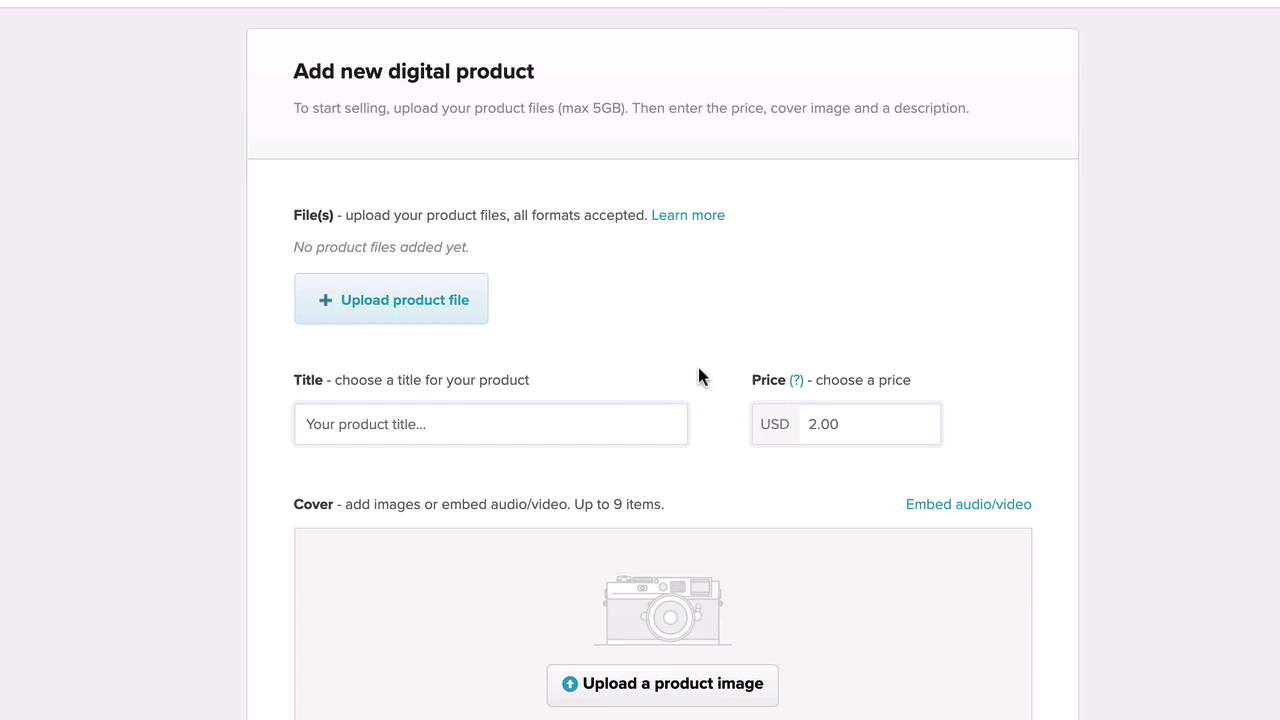